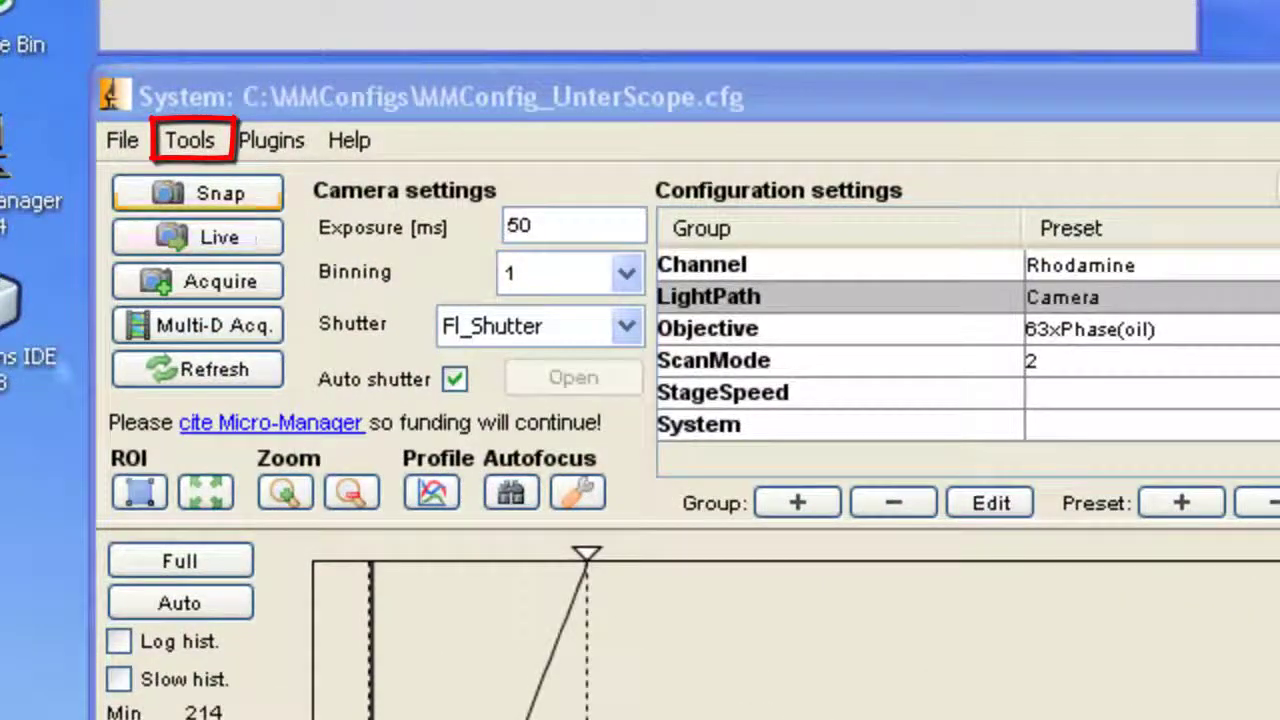
# - Open the Device/Property Browser and look through the complete list of device properties
pyautogui.click(190, 140)
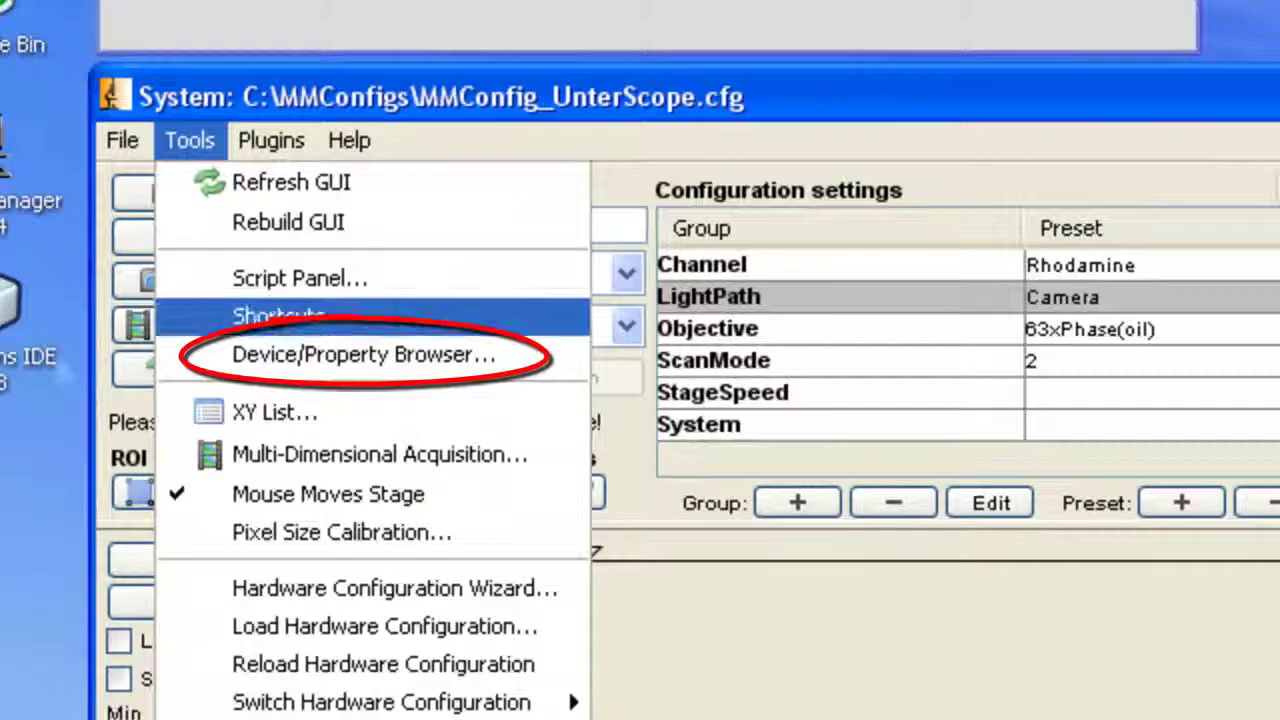
pyautogui.click(364, 355)
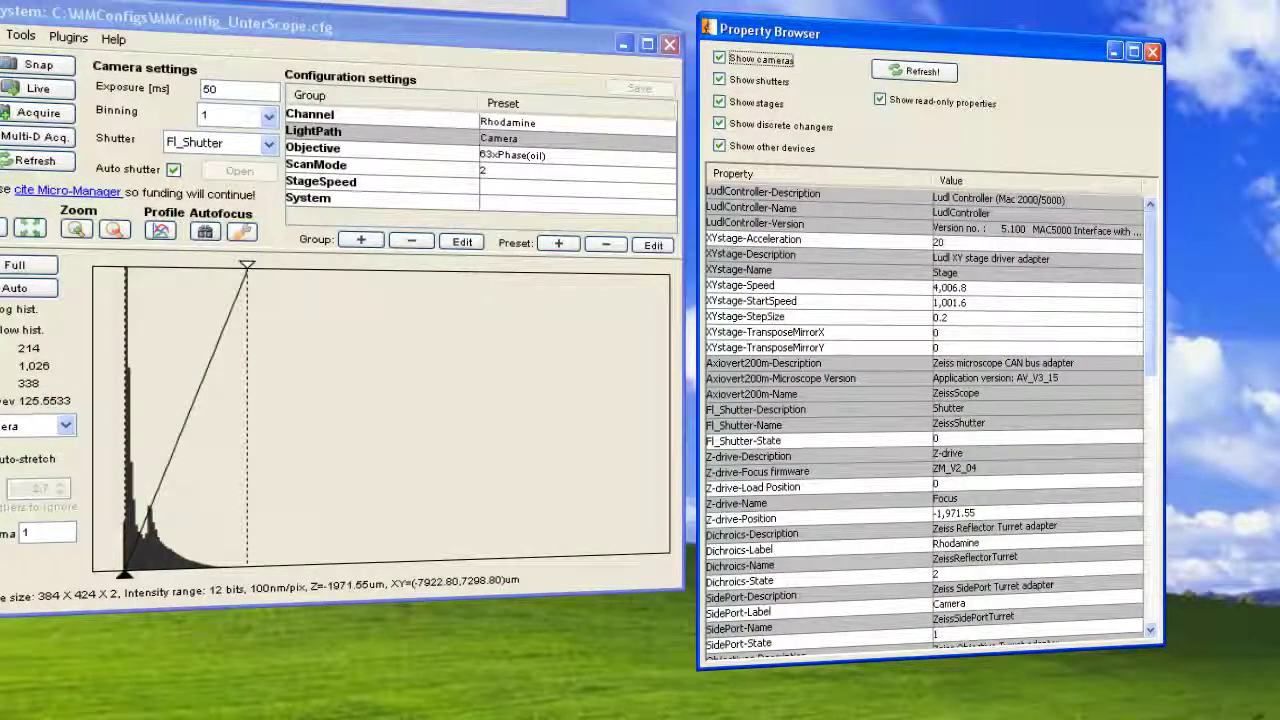
pyautogui.scroll(-4, 925, 420)
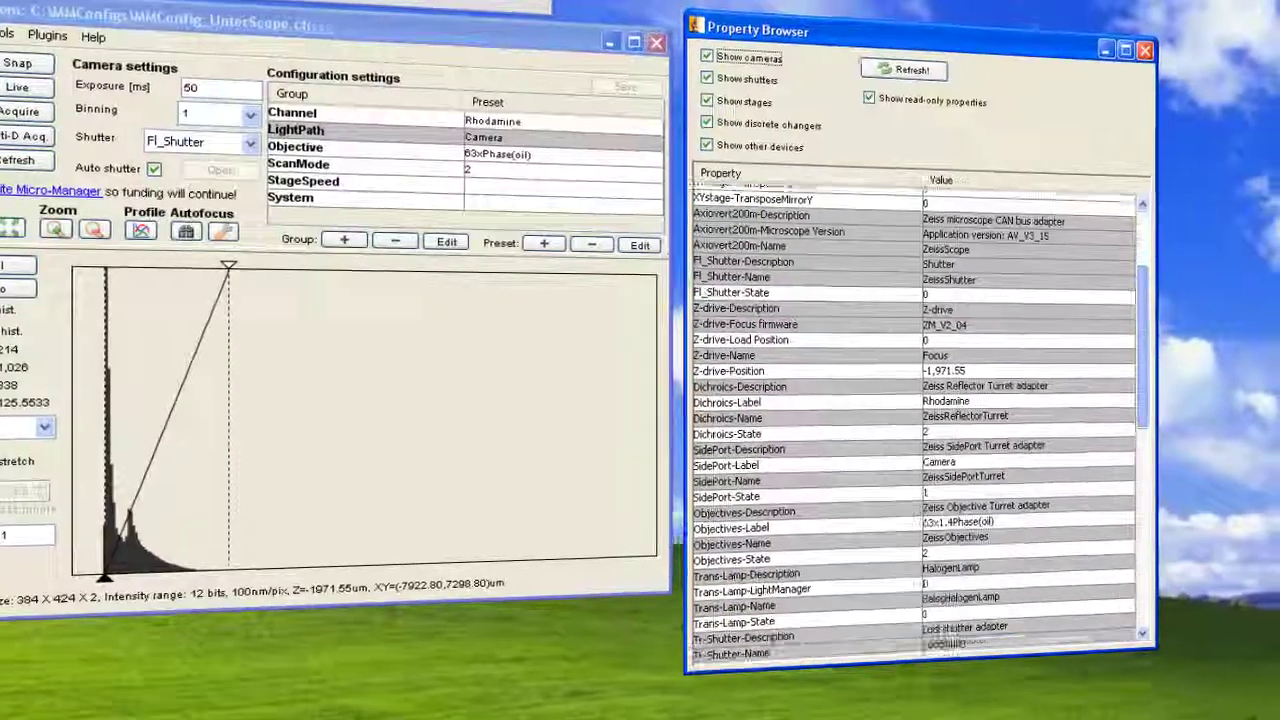
pyautogui.scroll(-7, 925, 420)
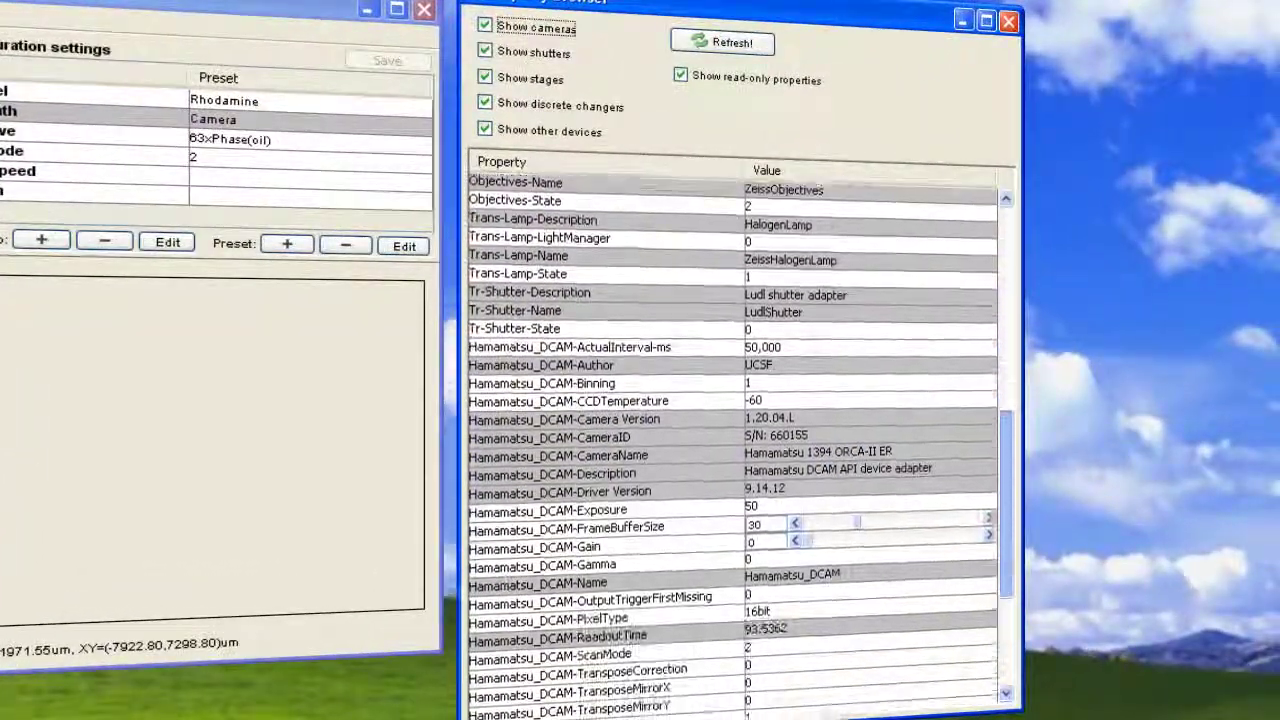
pyautogui.scroll(-5, 732, 440)
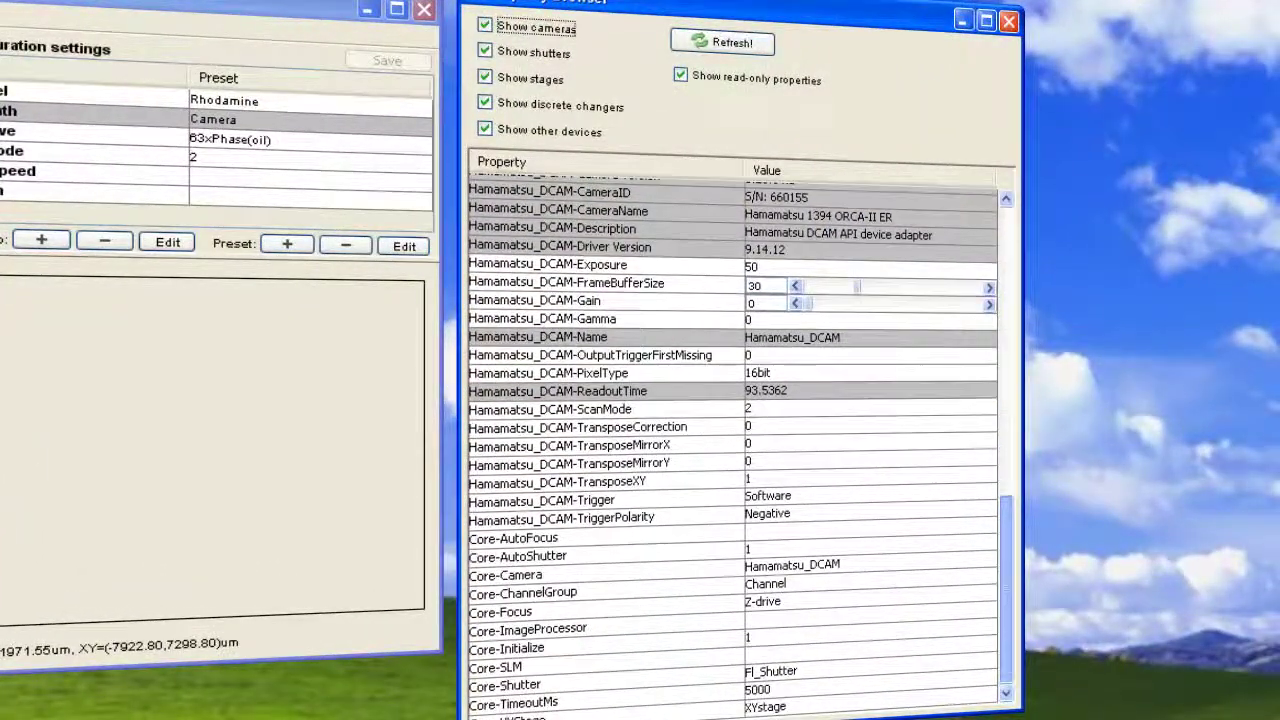
pyautogui.scroll(12, 732, 440)
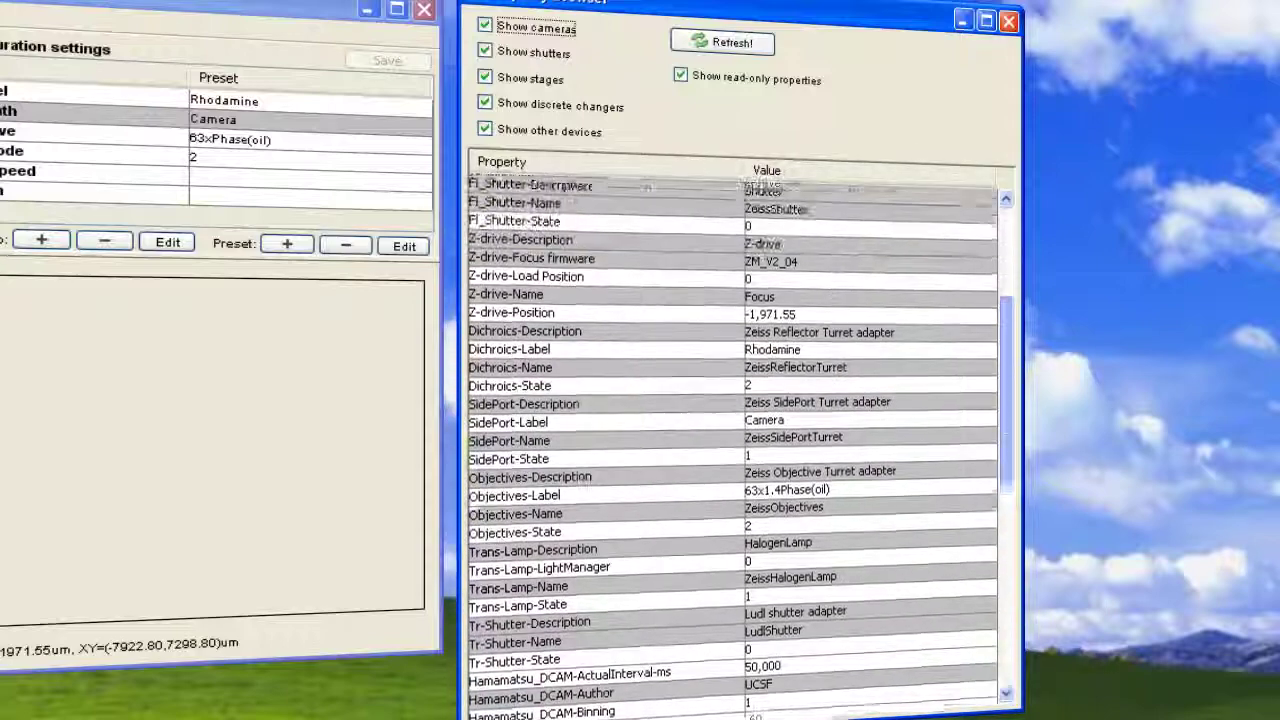
pyautogui.scroll(5, 732, 440)
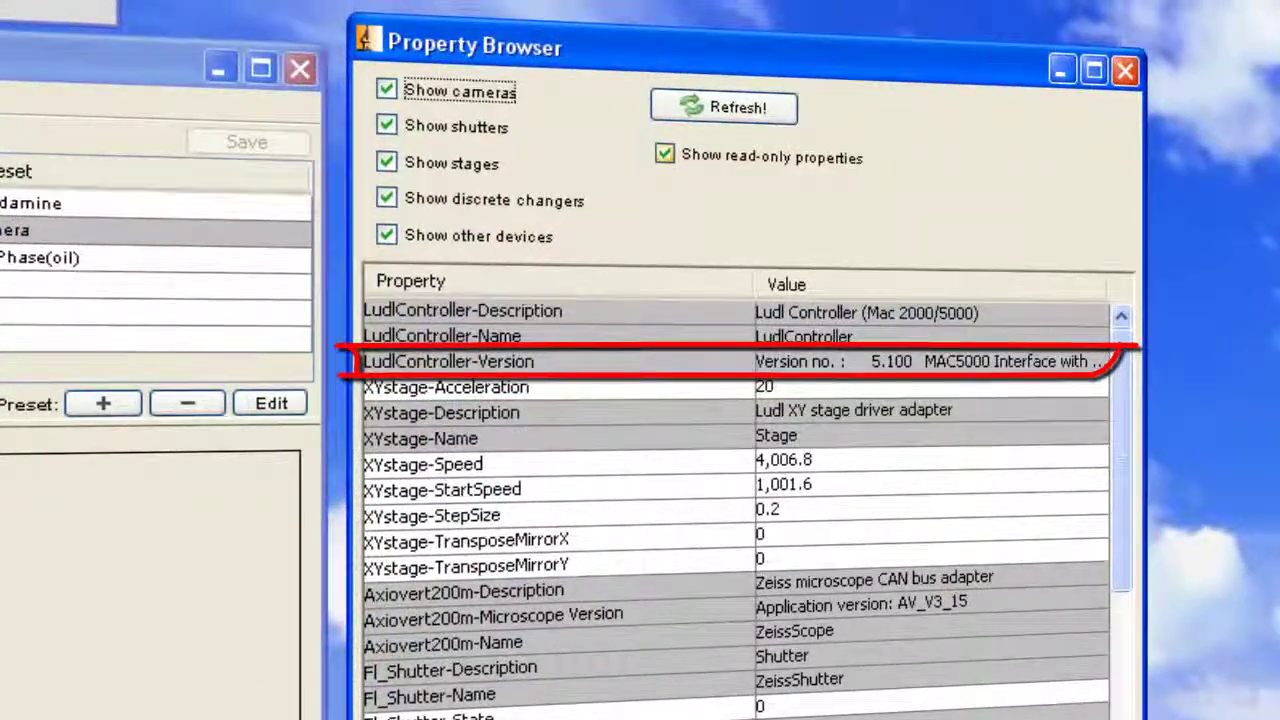
# - Hide the read-only properties and filter camera, stage and other-device properties out of the property list
pyautogui.click(665, 154)
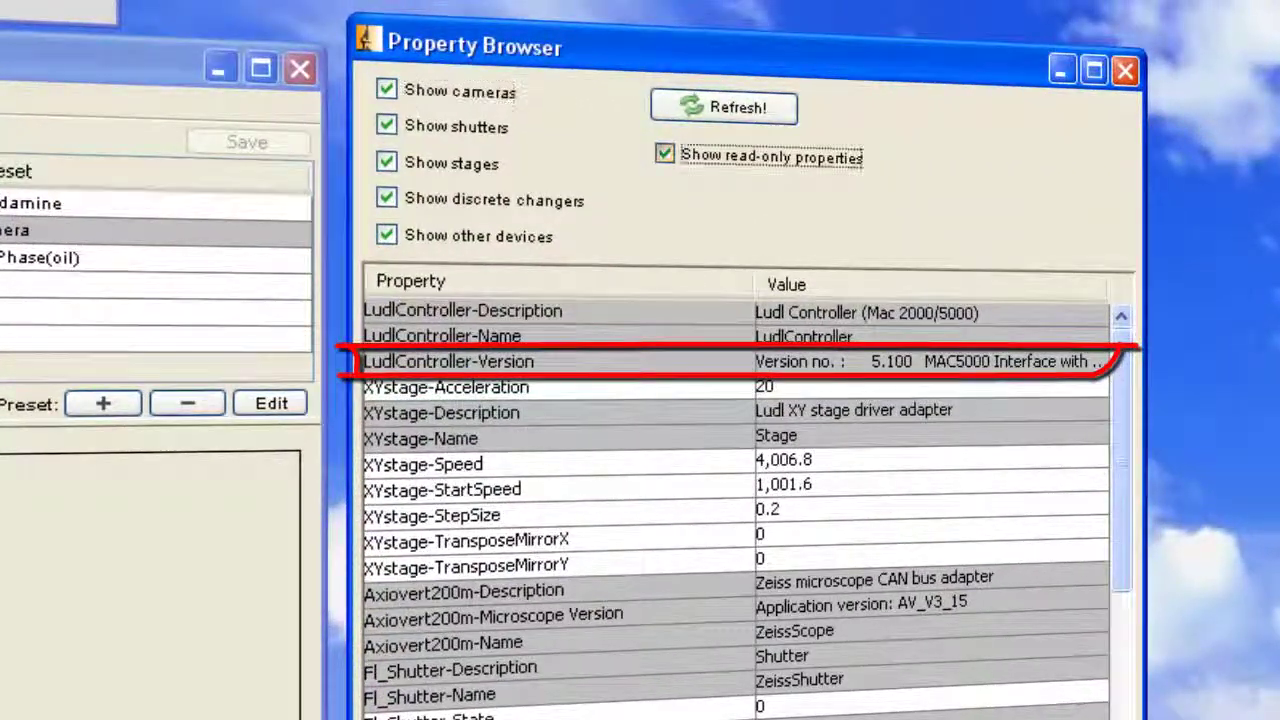
pyautogui.click(387, 90)
pyautogui.click(387, 126)
pyautogui.press('space')
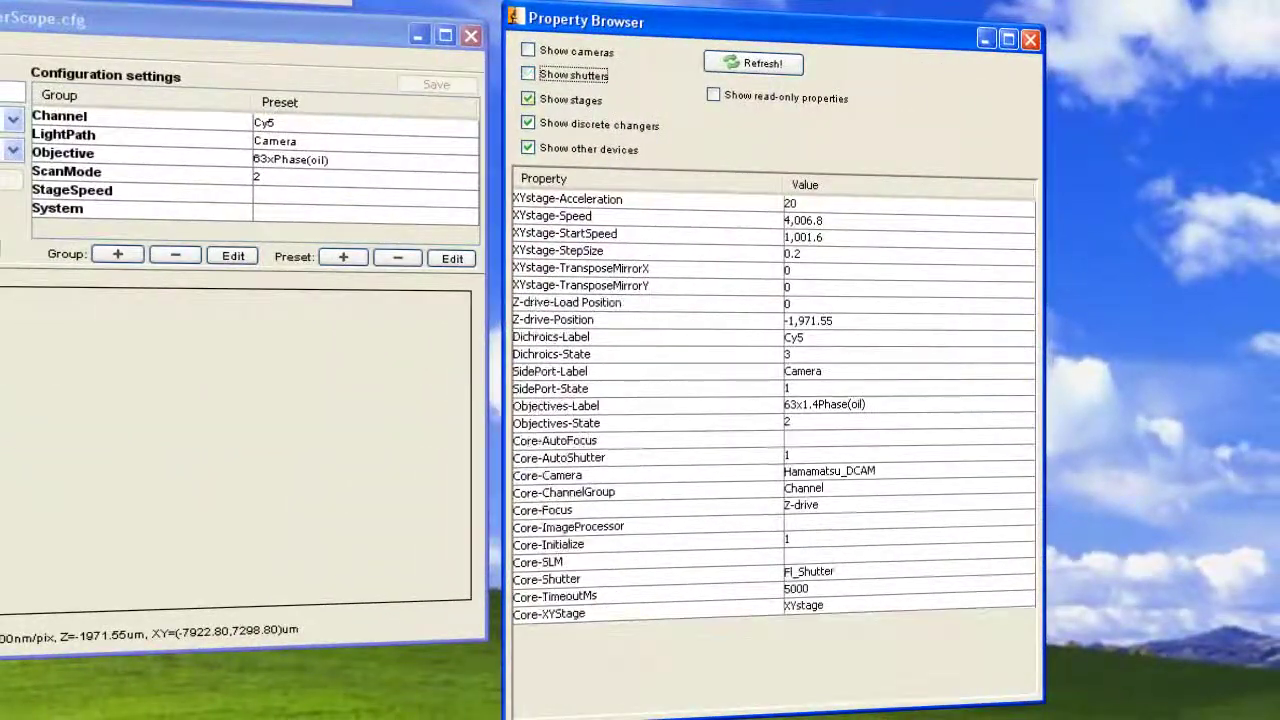
pyautogui.press('Tab')
pyautogui.press('space')
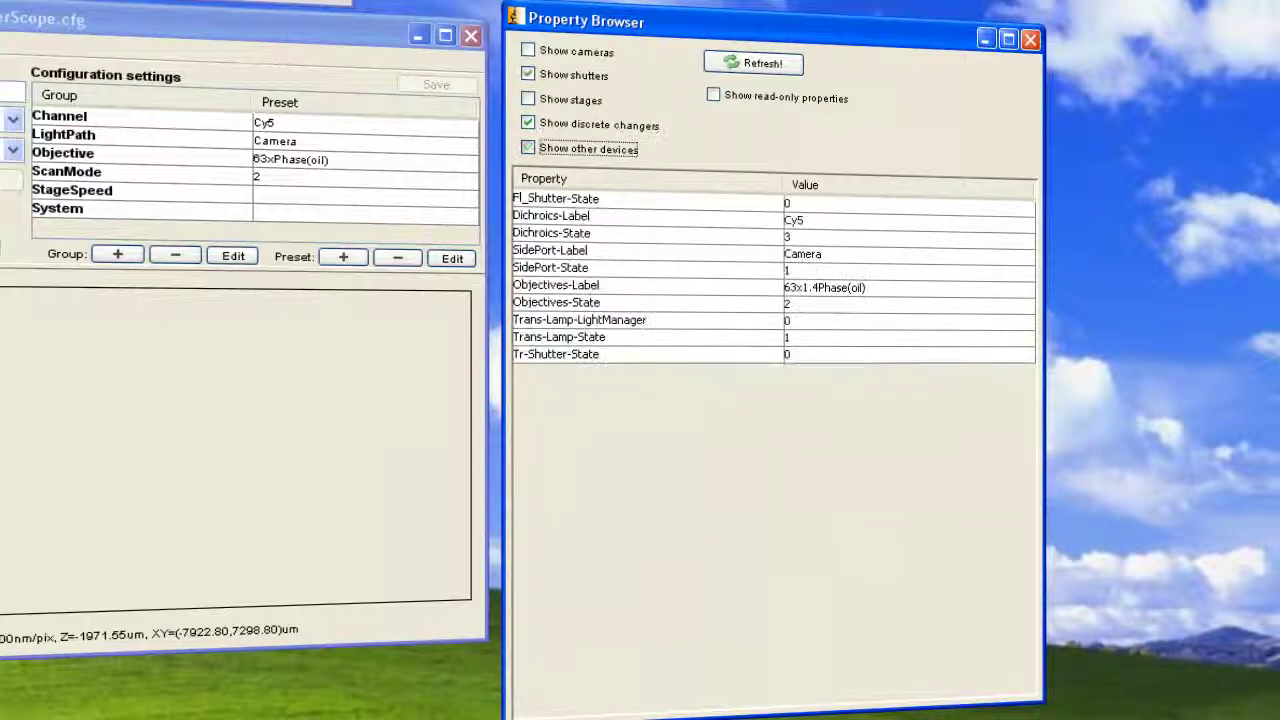
# - Restore the other-device, stage and camera properties in the property list
pyautogui.click(528, 148)
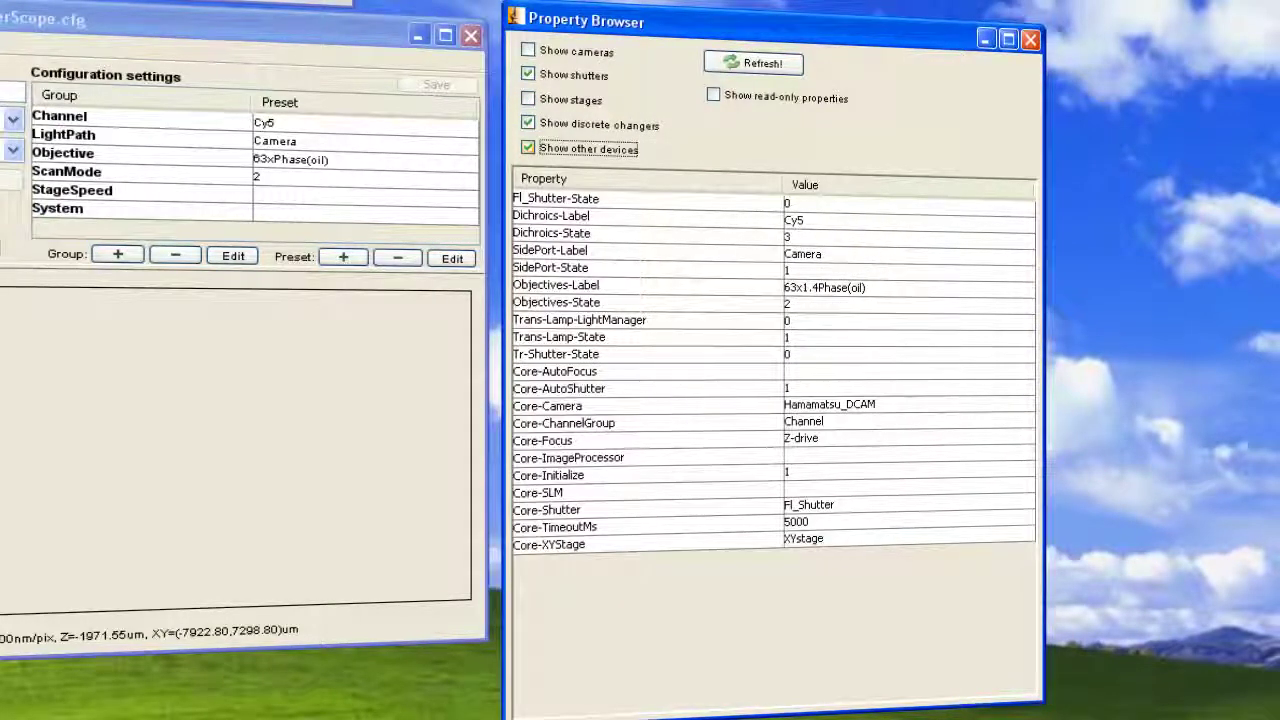
pyautogui.hotkey('shift', 'Tab')
pyautogui.hotkey('shift', 'Tab')
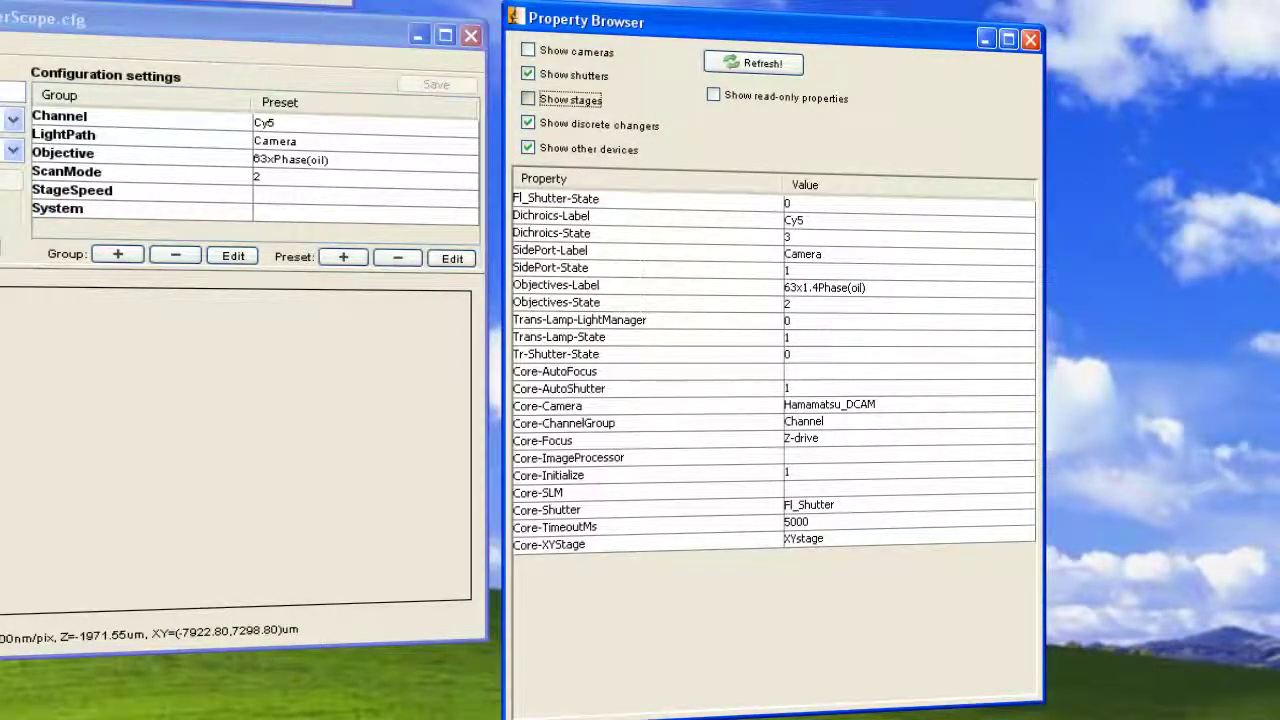
pyautogui.press('space')
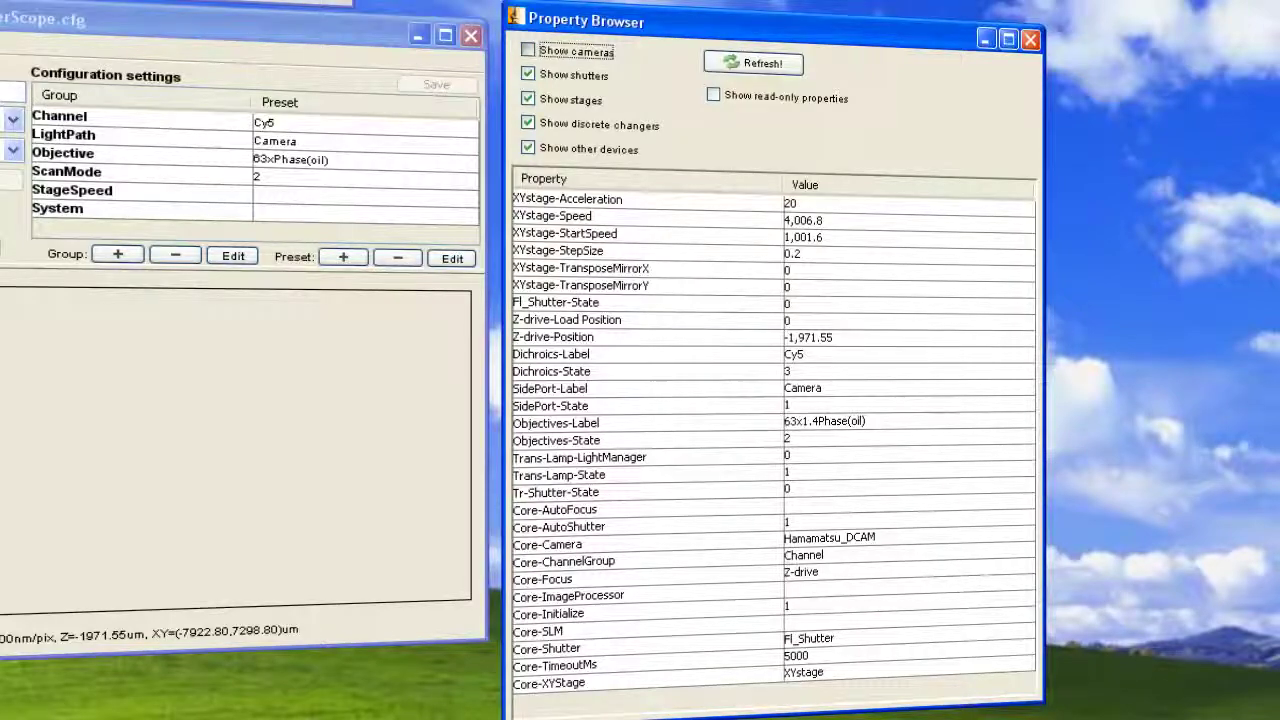
pyautogui.click(528, 50)
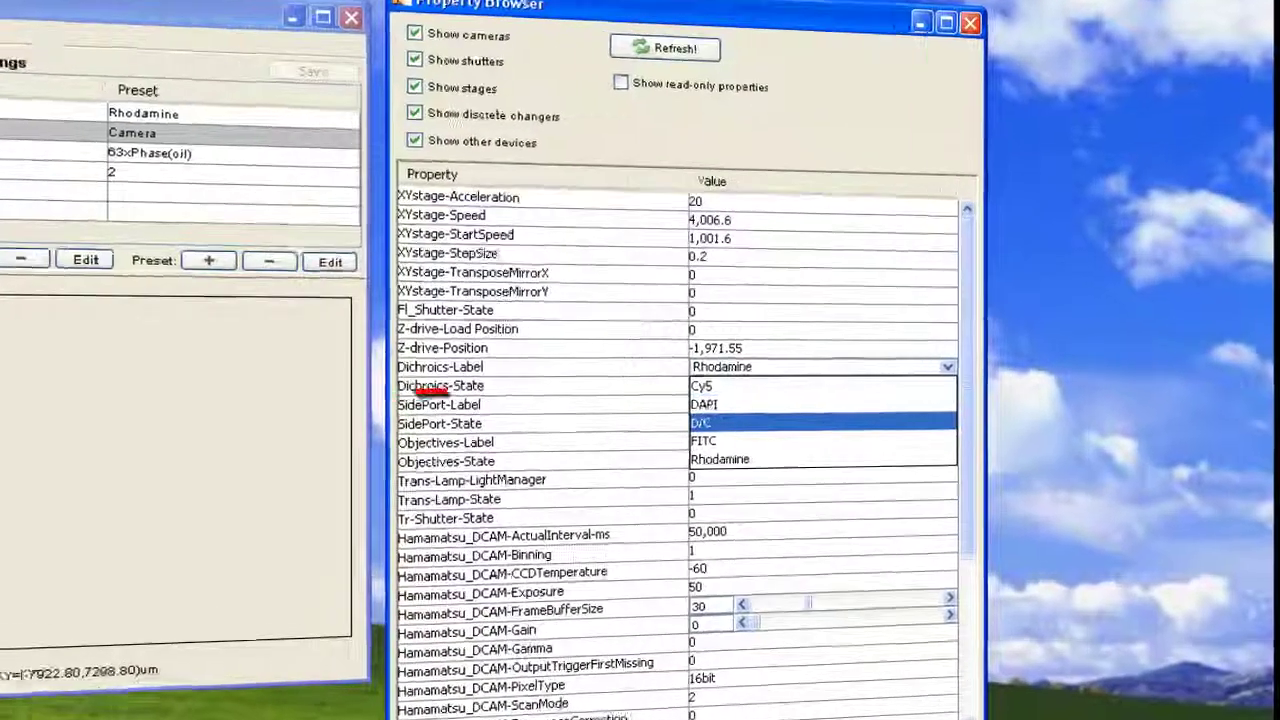
# - Set the Dichroics-Label property to Cy5 and look through the camera and Core properties below it
pyautogui.press('Down')
pyautogui.press('Down')
pyautogui.press('Up')
pyautogui.press('Up')
pyautogui.press('Up')
pyautogui.press('Up')
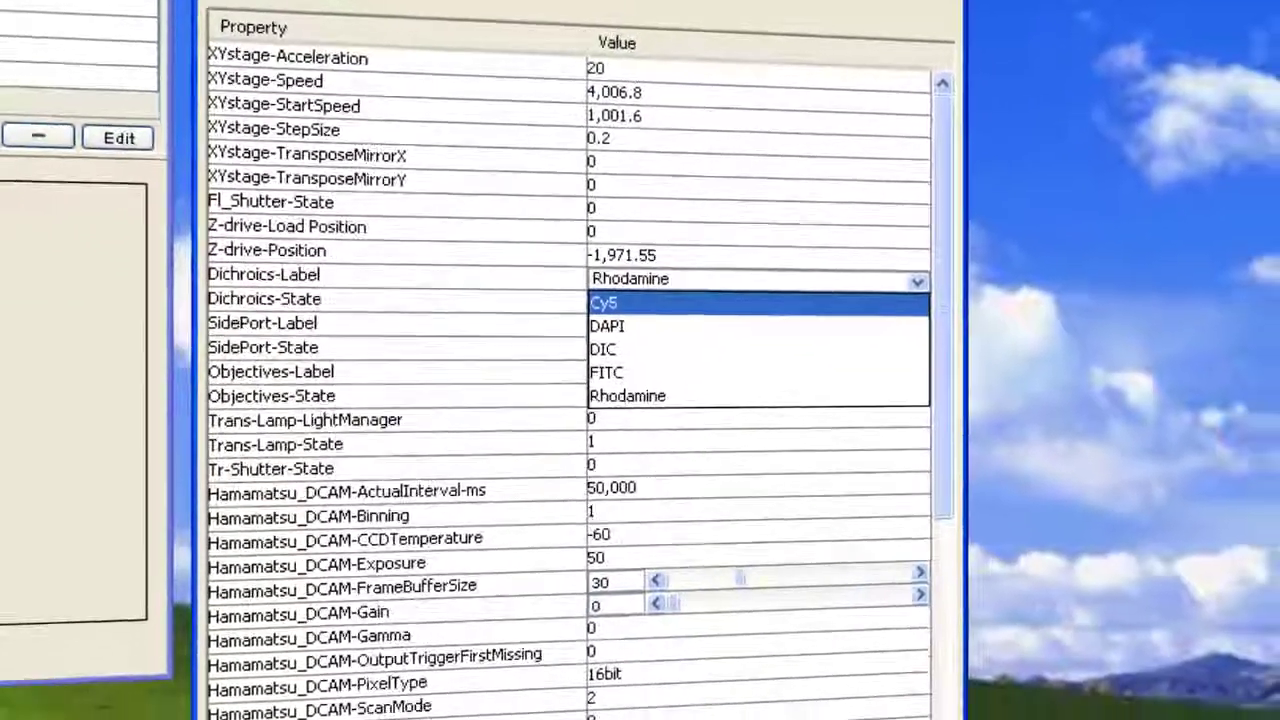
pyautogui.press('Return')
pyautogui.scroll(-3, 560, 370)
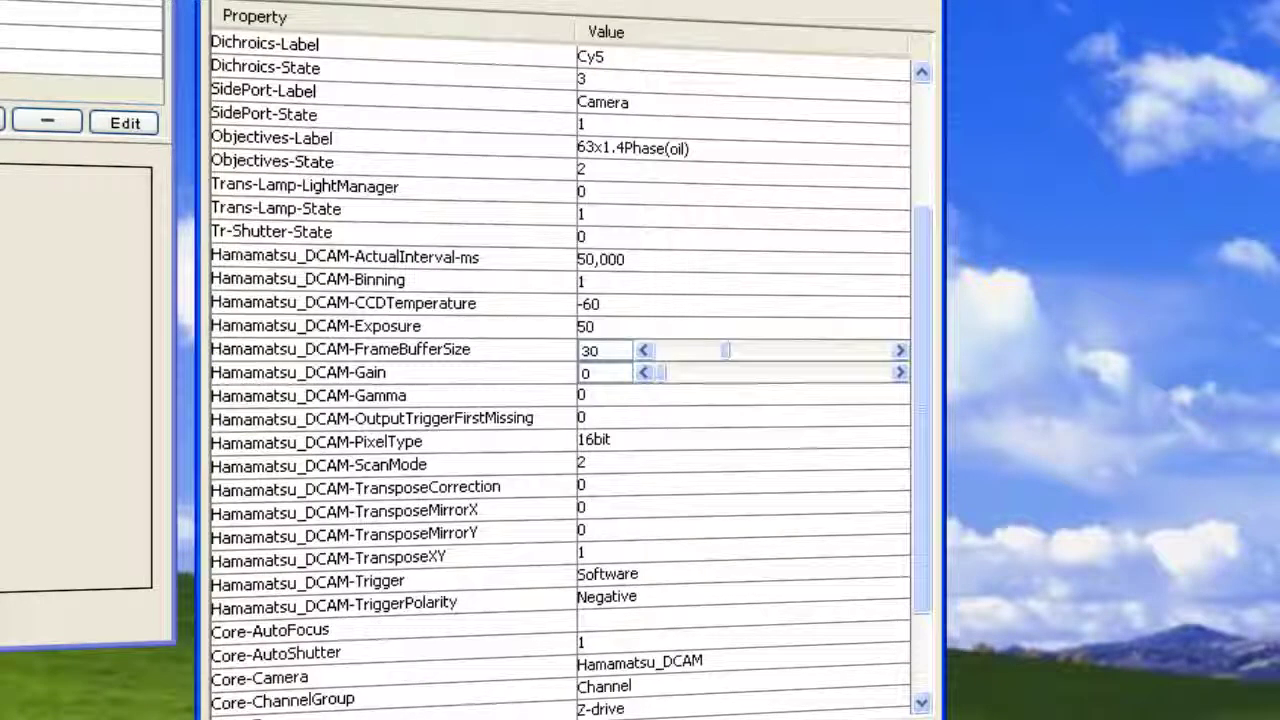
pyautogui.scroll(-2, 560, 370)
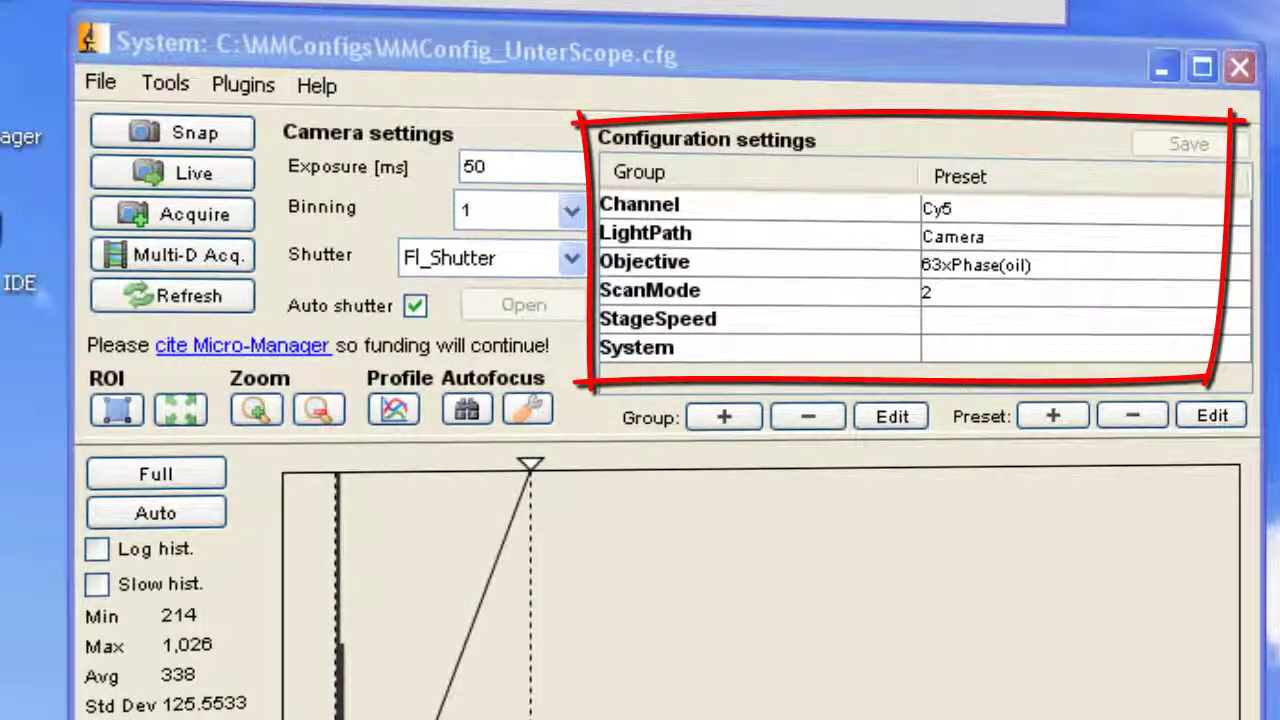
# - Examine the presets available for the Channel, LightPath and Objective groups, keeping Camera as the light path
pyautogui.click(660, 205)
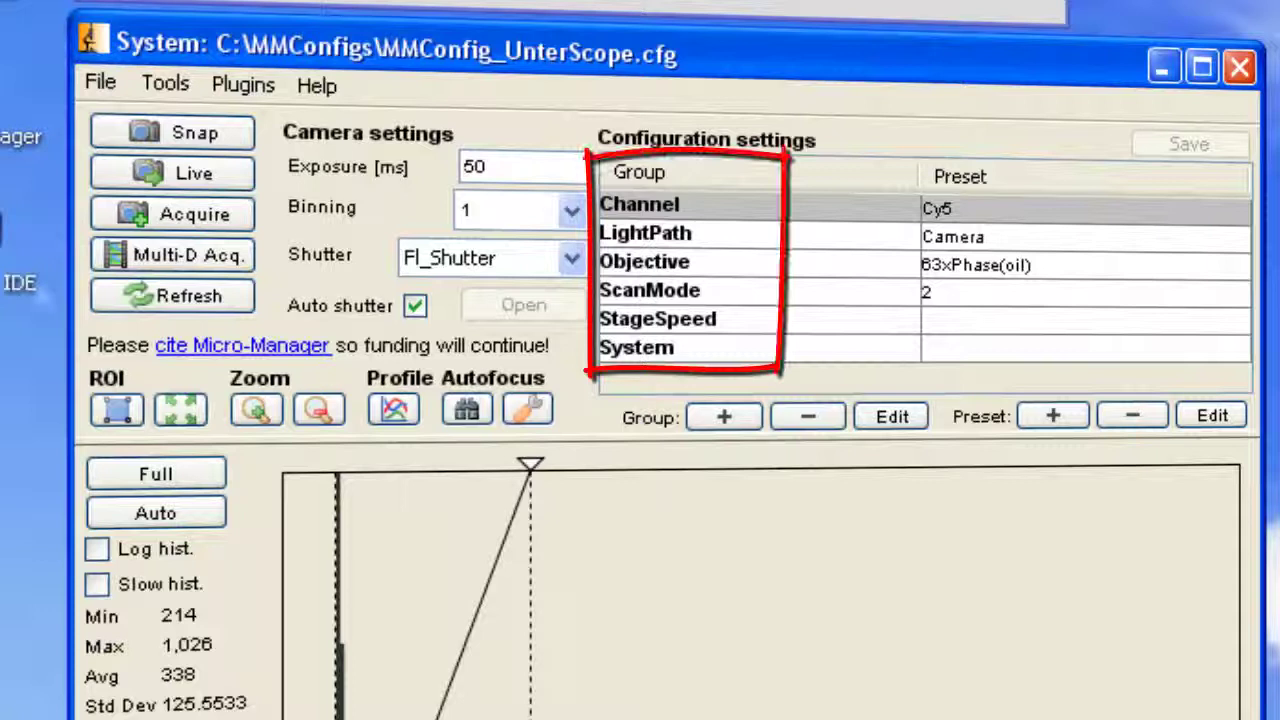
pyautogui.click(1085, 209)
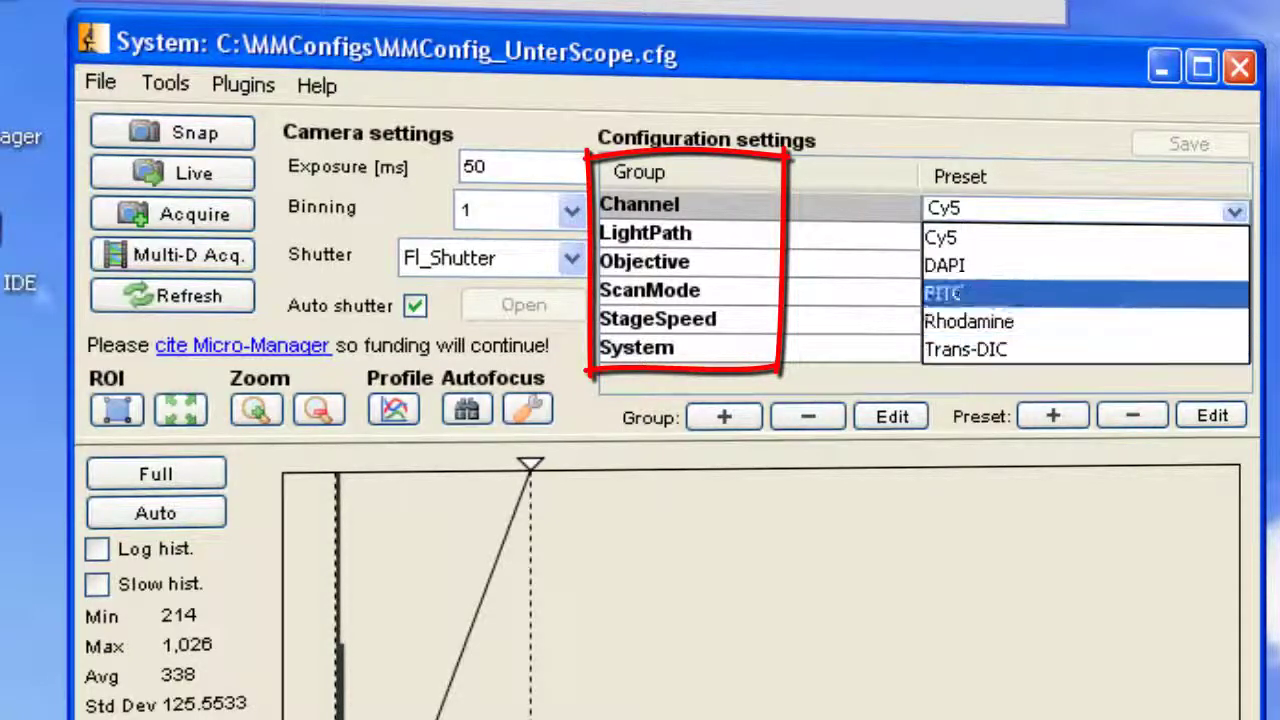
pyautogui.click(1234, 211)
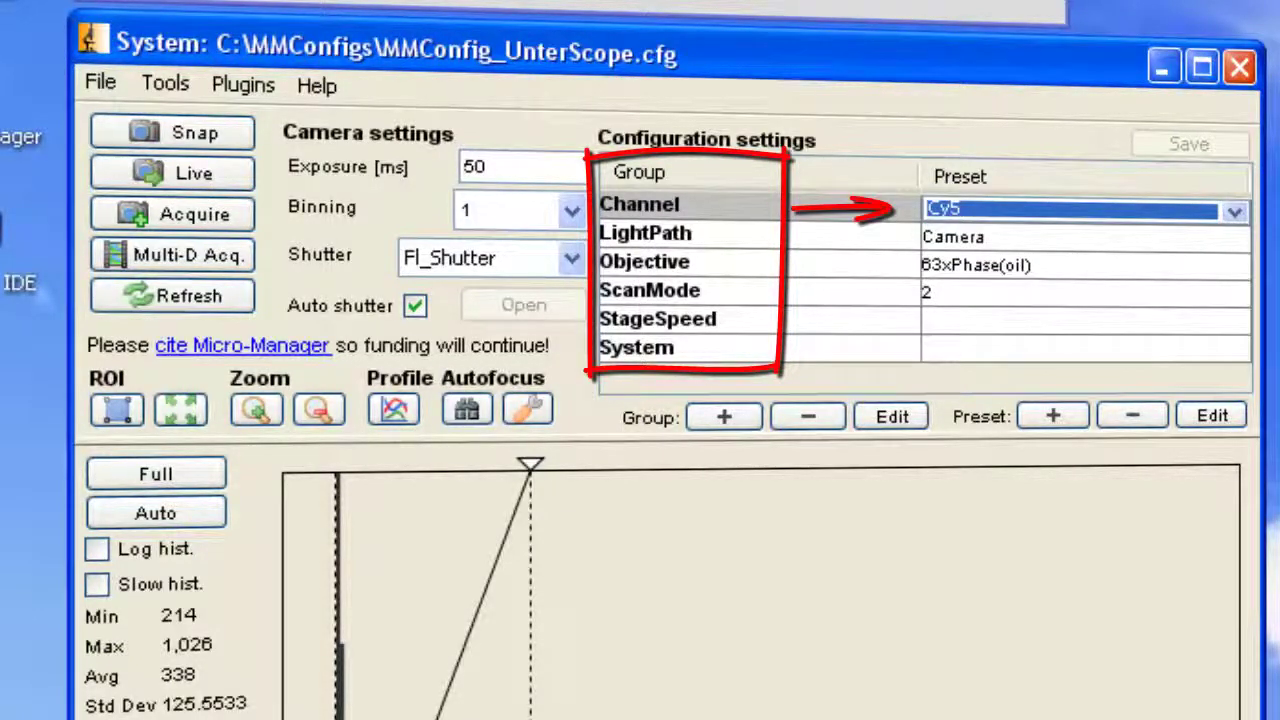
pyautogui.click(660, 234)
pyautogui.click(1234, 239)
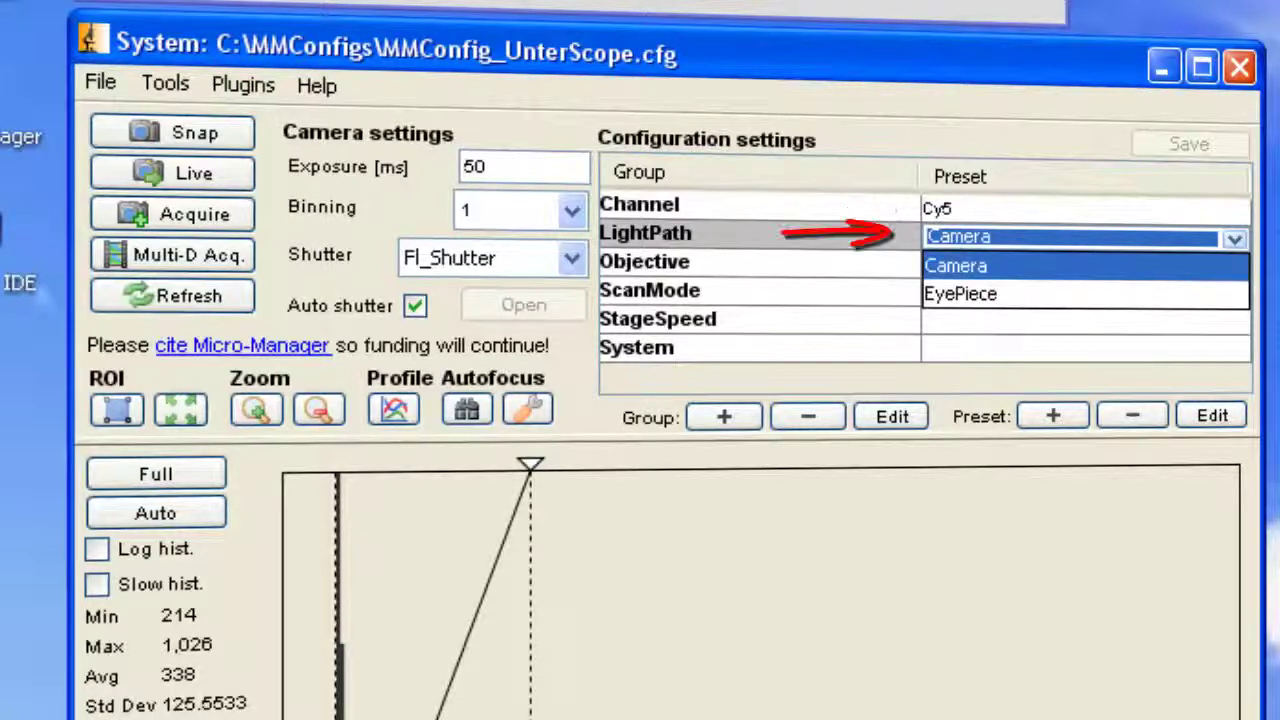
pyautogui.click(1085, 266)
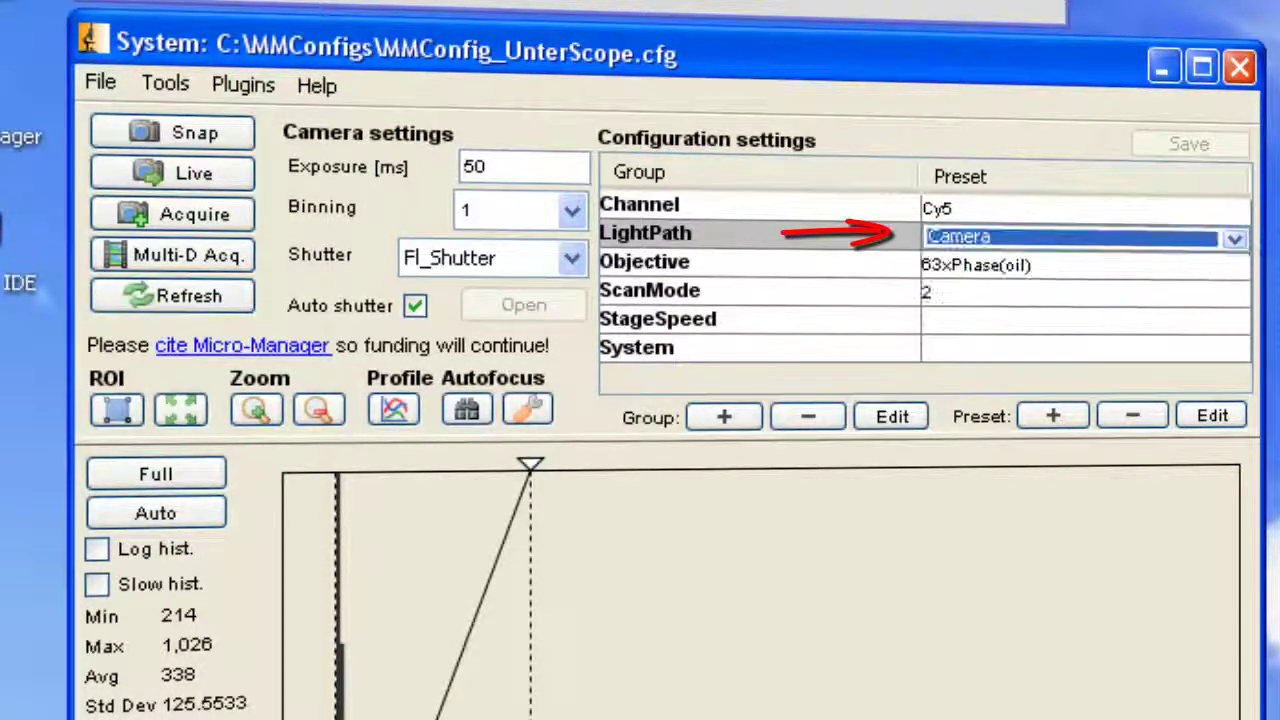
pyautogui.click(1085, 266)
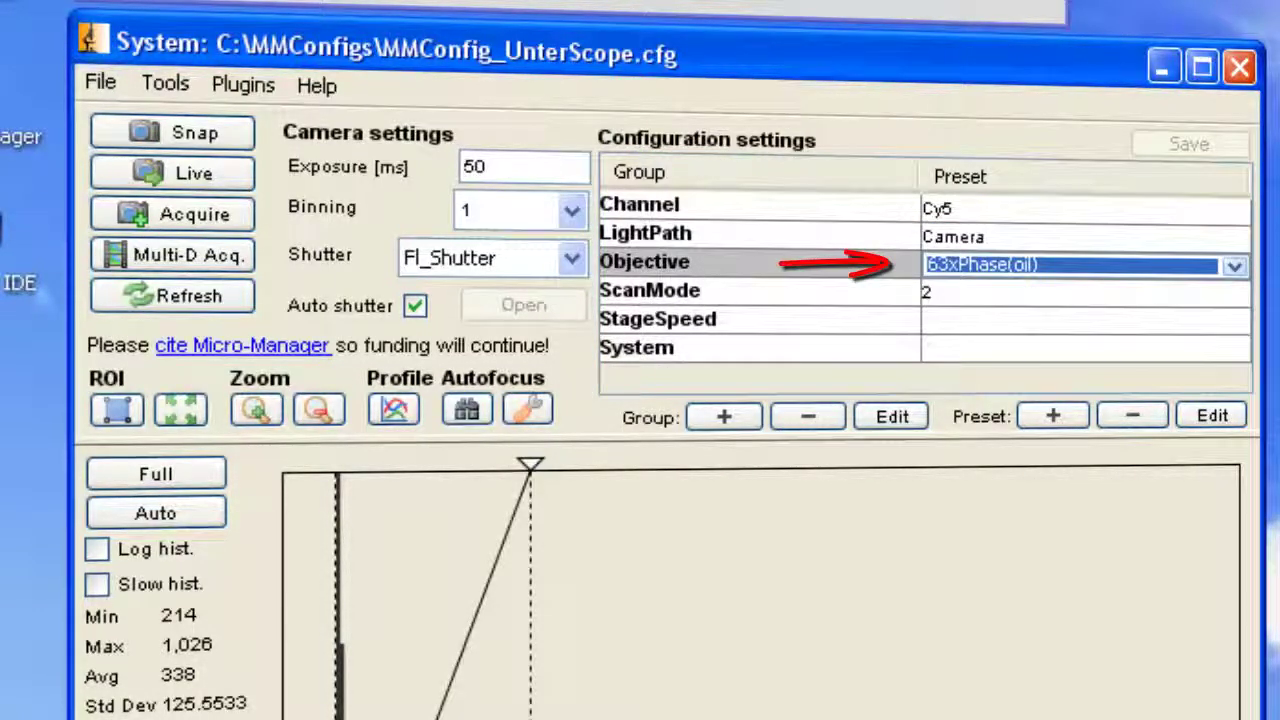
pyautogui.click(1234, 267)
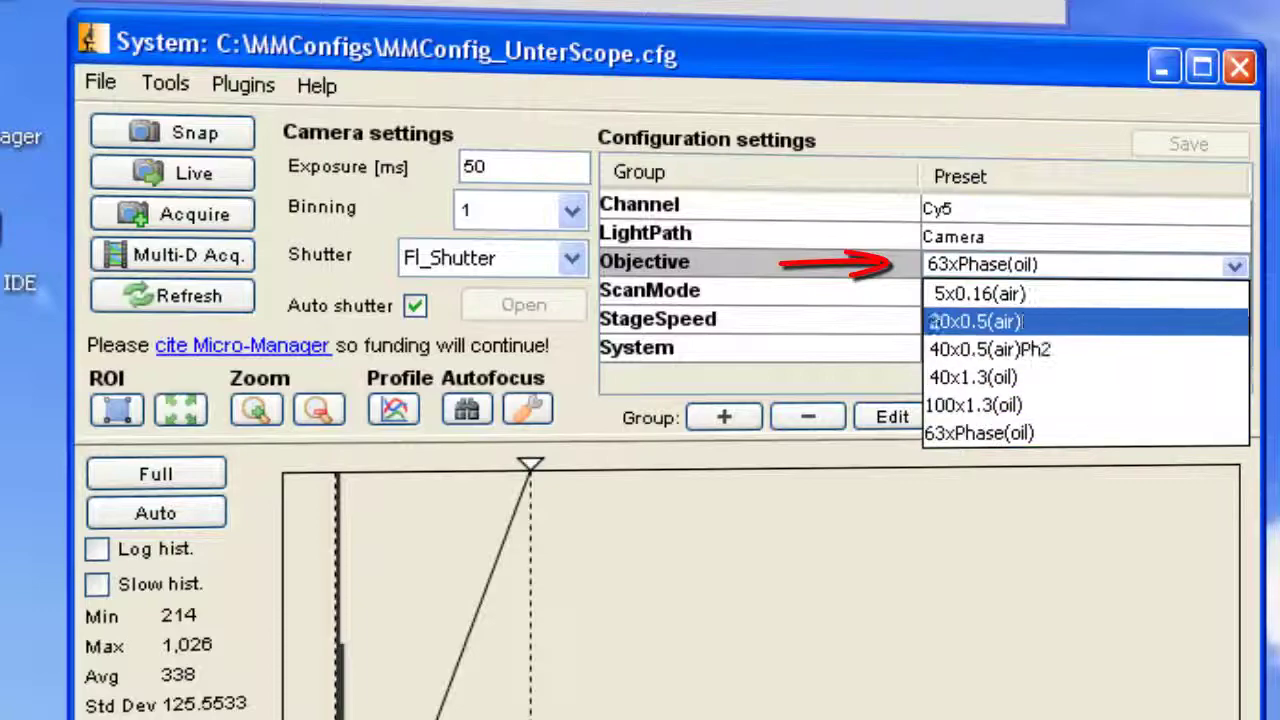
pyautogui.press('Up')
pyautogui.press('Escape')
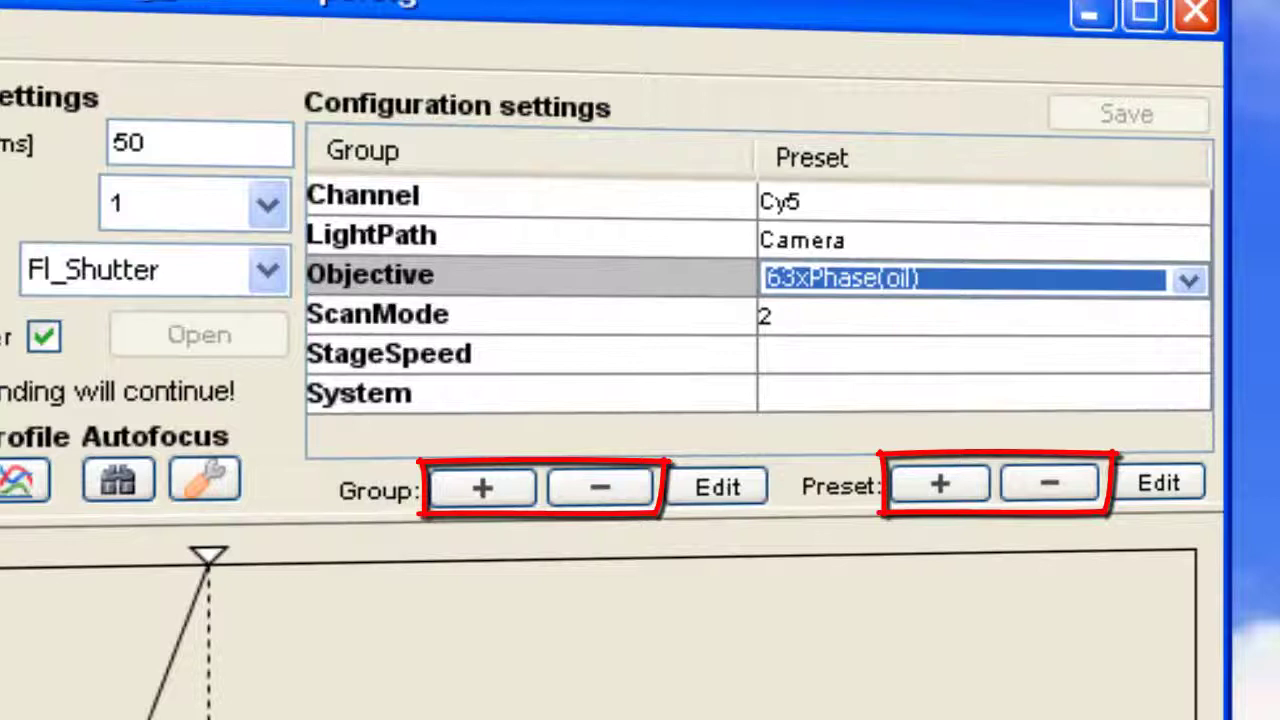
# - Review which properties the Channel group includes, and open its Cy5 preset for editing
pyautogui.click(480, 198)
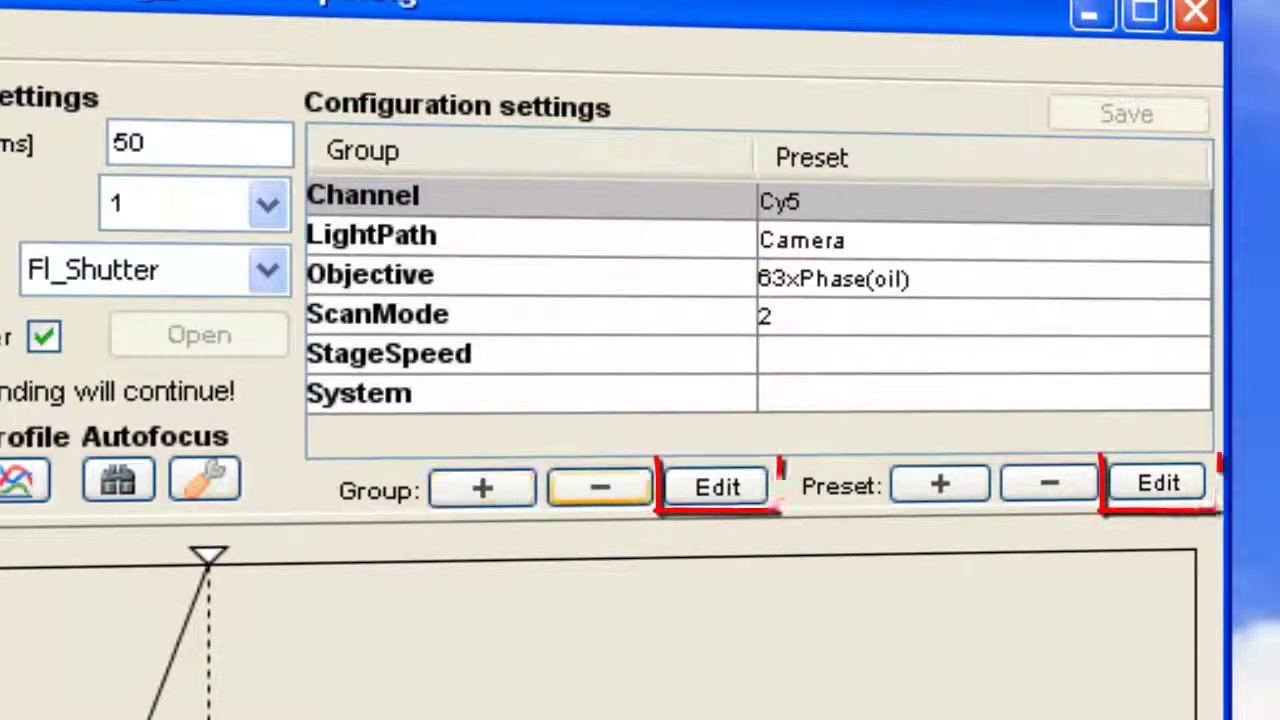
pyautogui.click(718, 487)
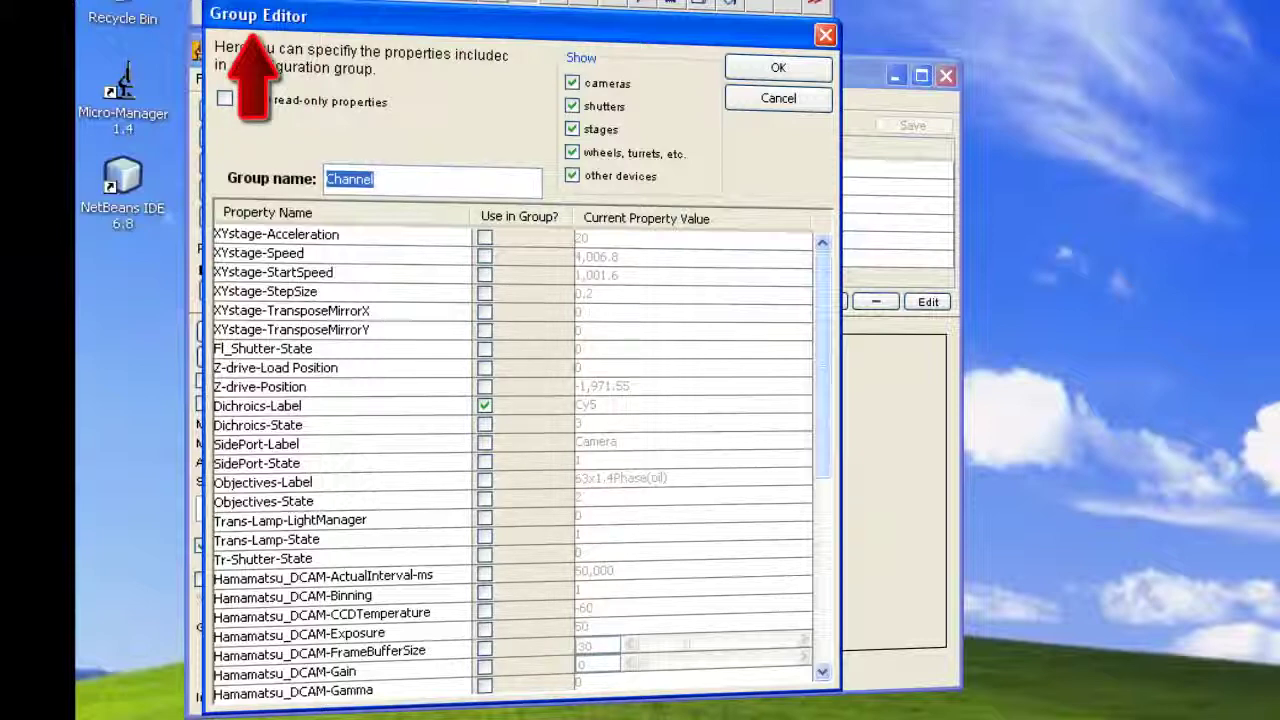
pyautogui.moveTo(823, 365); pyautogui.dragTo(823, 383)
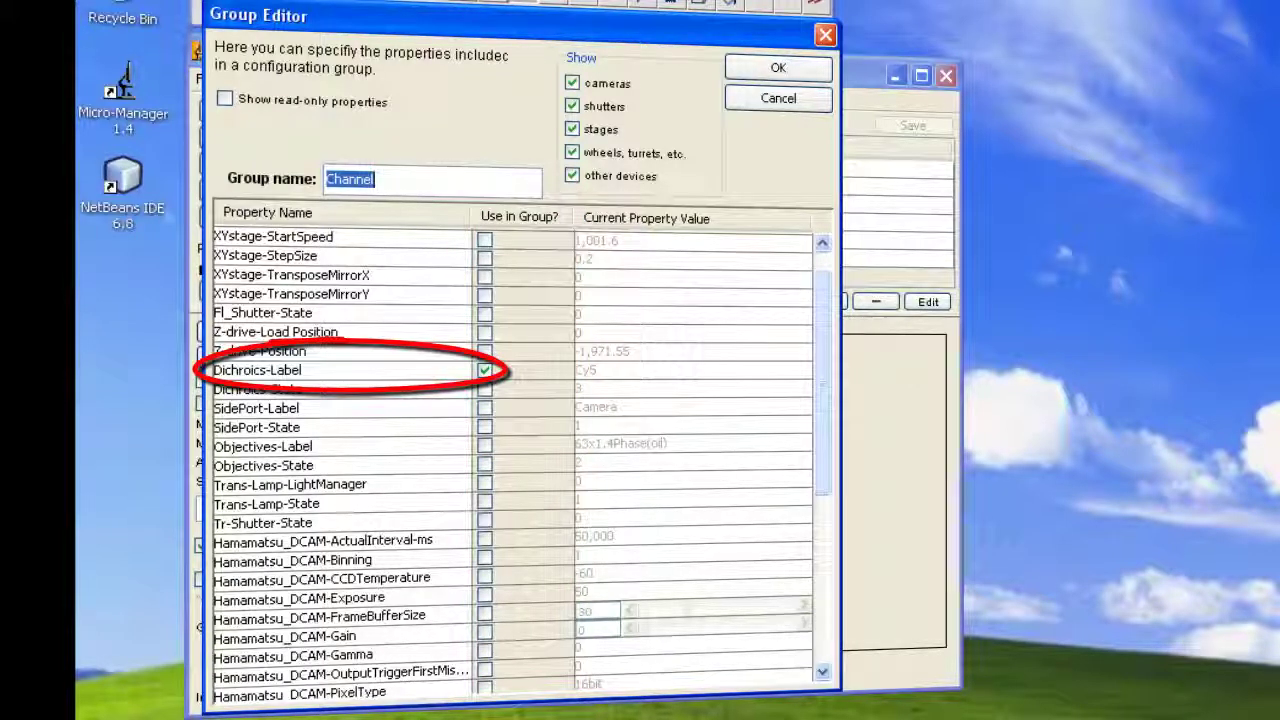
pyautogui.scroll(-3, 512, 460)
pyautogui.scroll(-4, 512, 460)
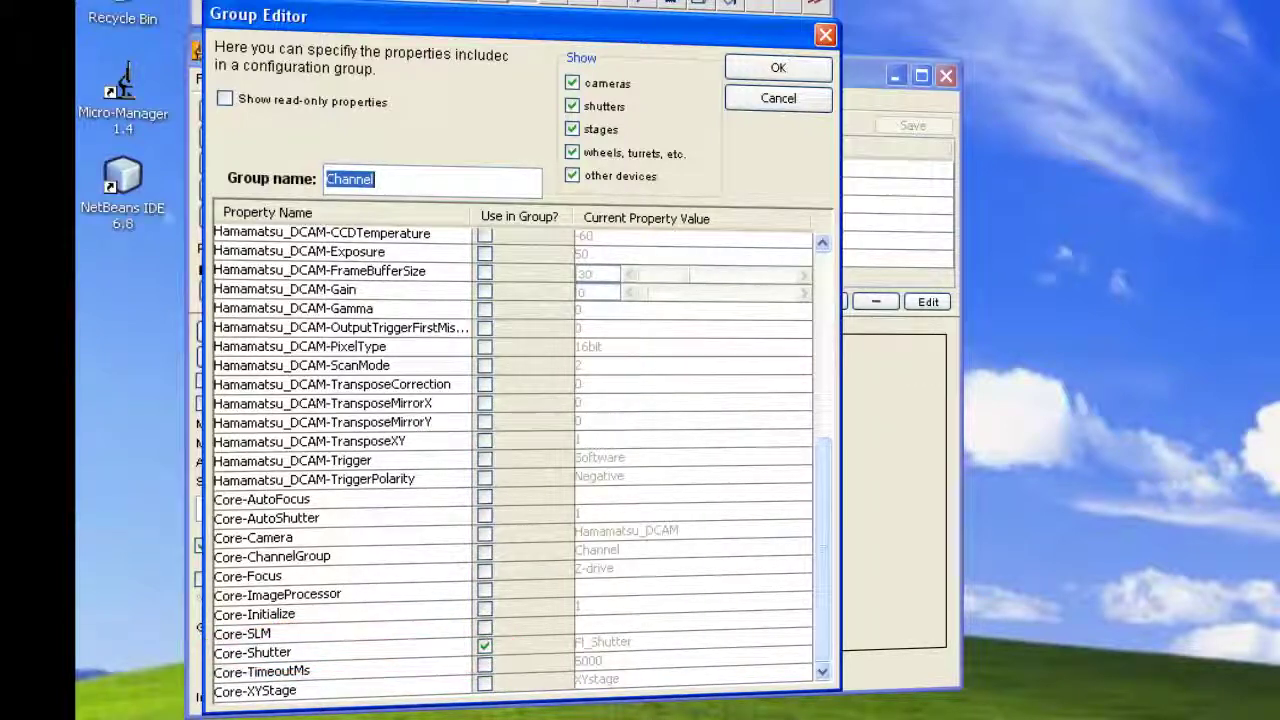
pyautogui.scroll(1, 522, 460)
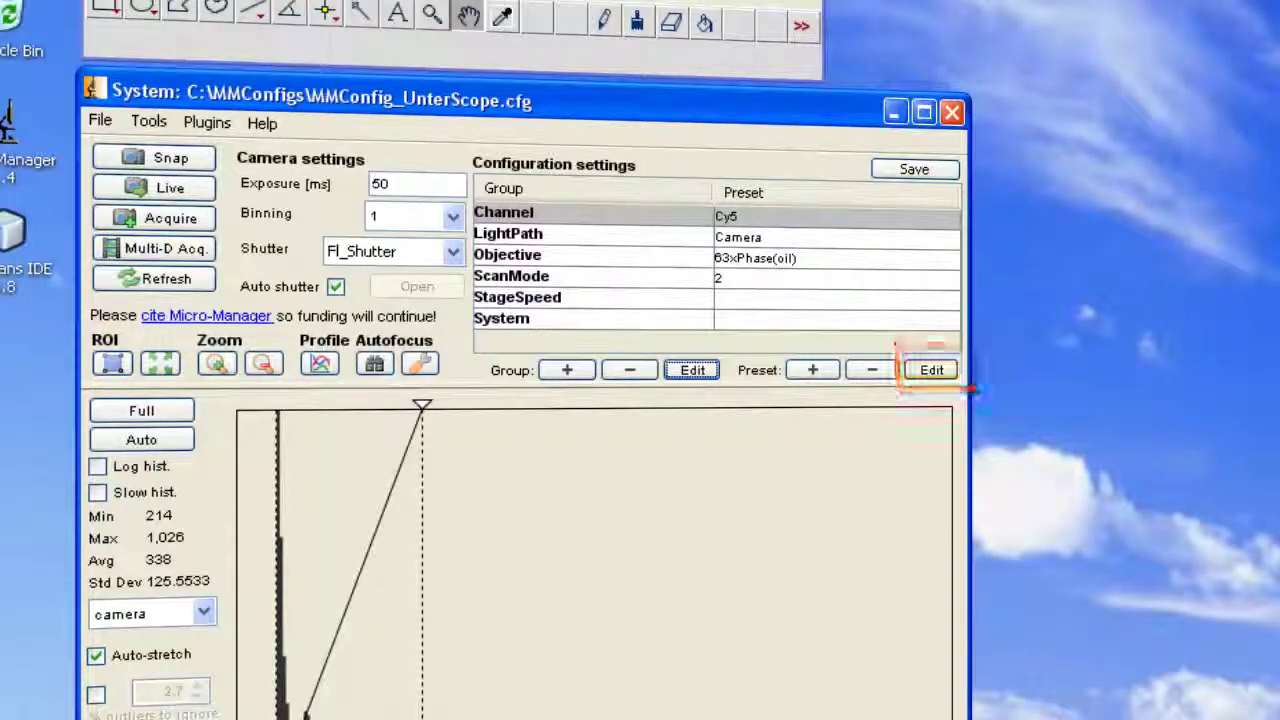
pyautogui.click(931, 370)
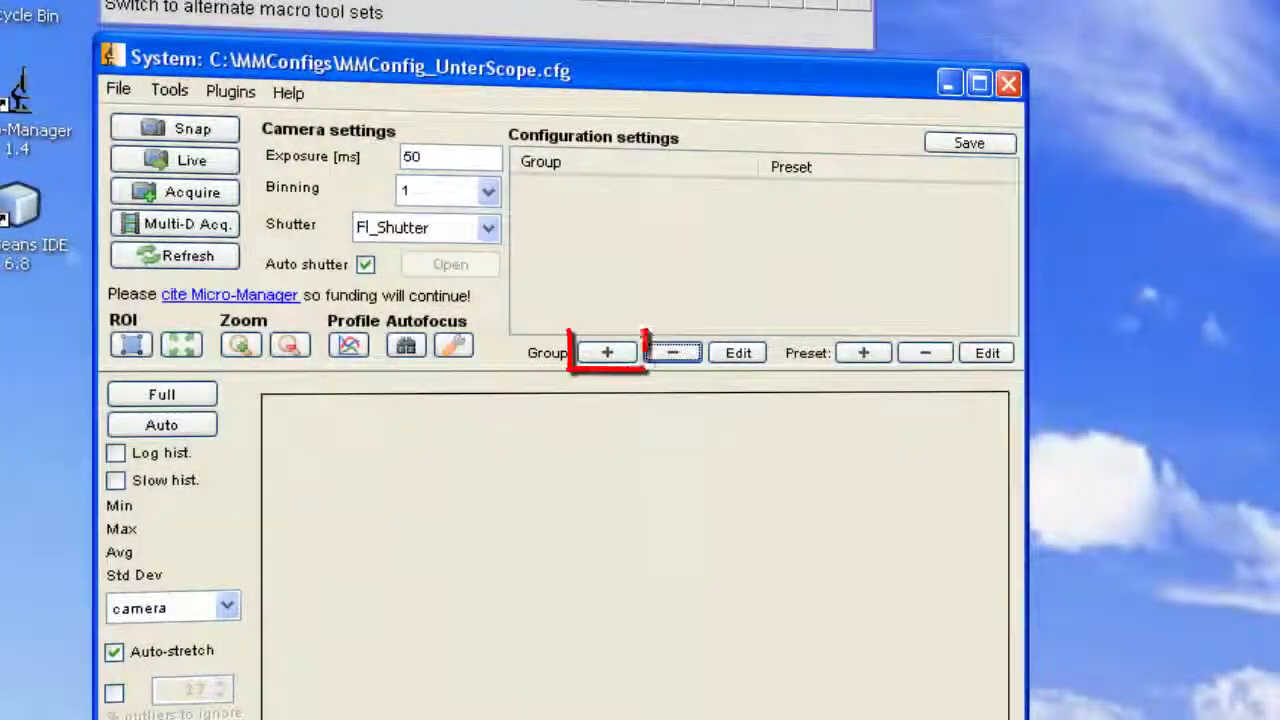
# - Create a configuration group named Gain that uses the Hamamatsu_DCAM-Gain property
pyautogui.click(607, 352)
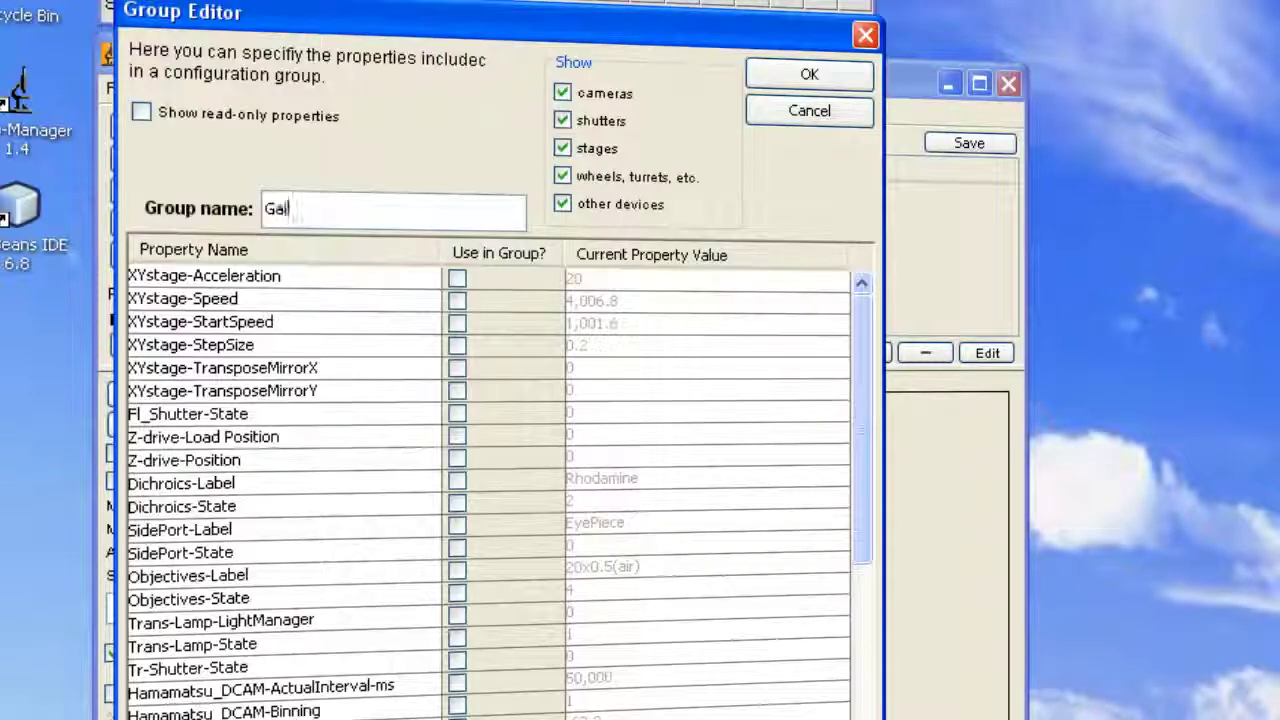
pyautogui.scroll(-3, 490, 490)
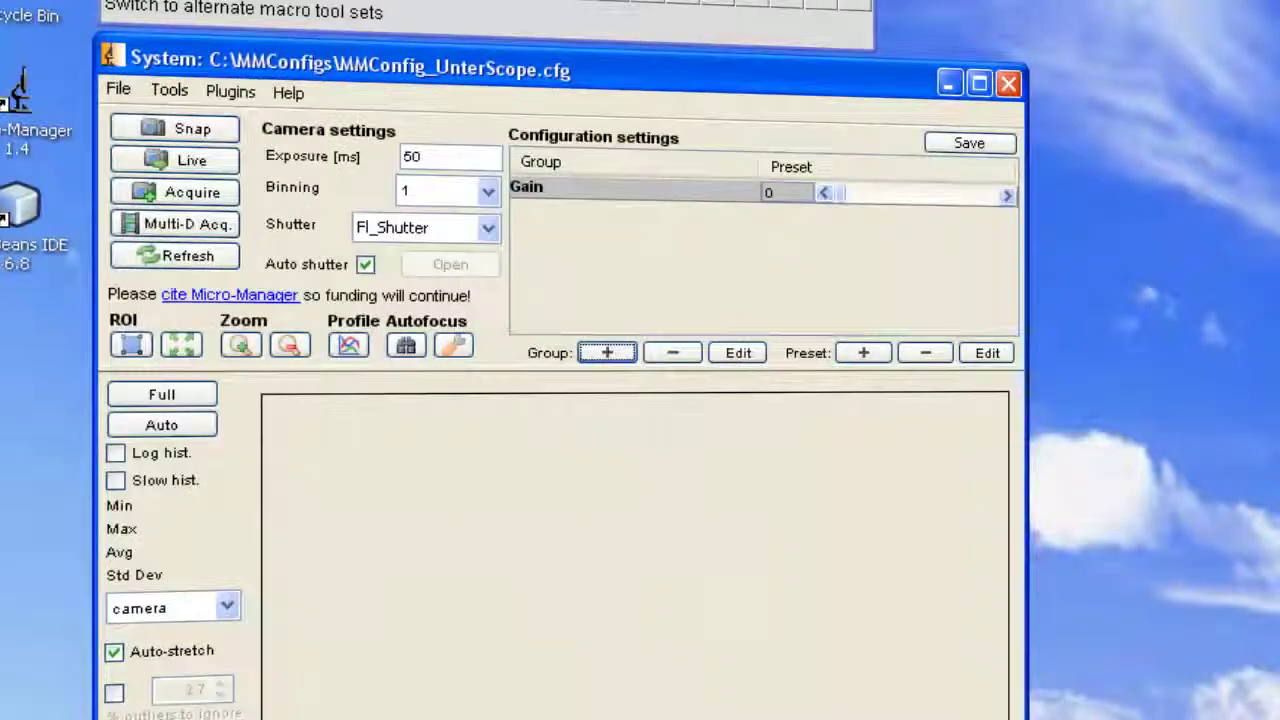
# - Create a configuration group named Channels that includes the Dichroics-Label and Core-Shutter properties
pyautogui.click(607, 352)
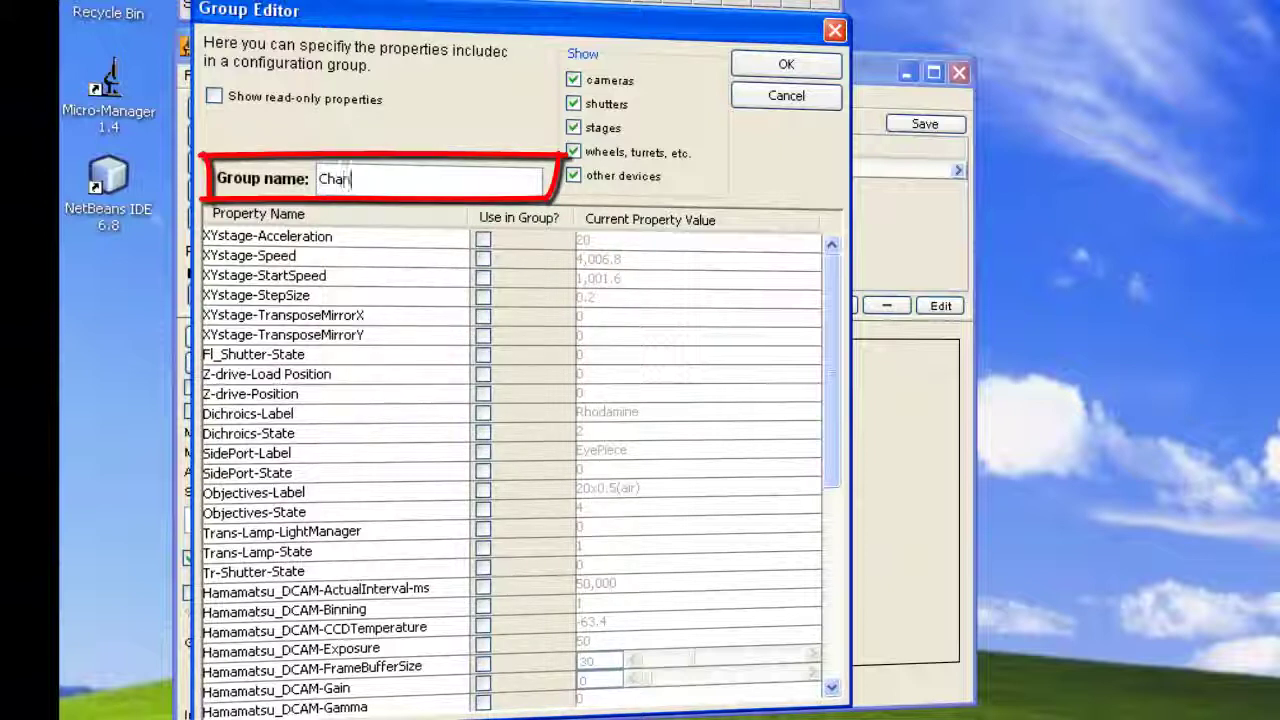
pyautogui.write('Channels')
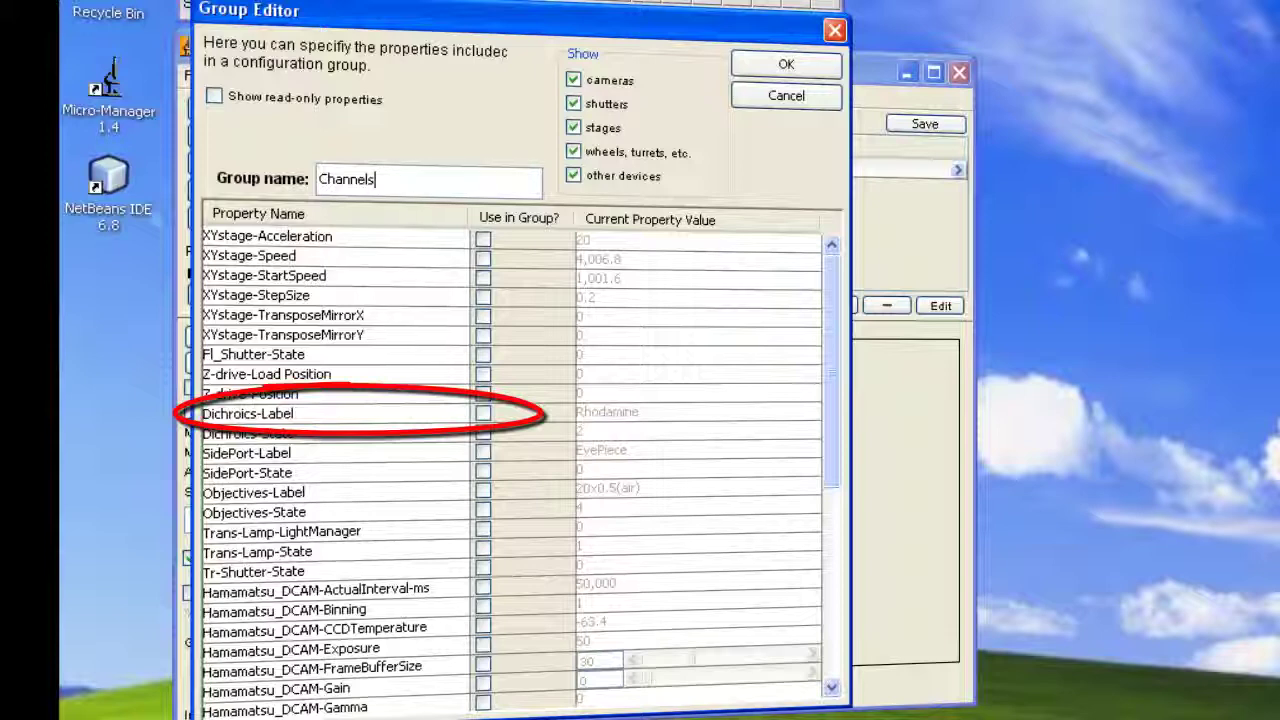
pyautogui.click(483, 413)
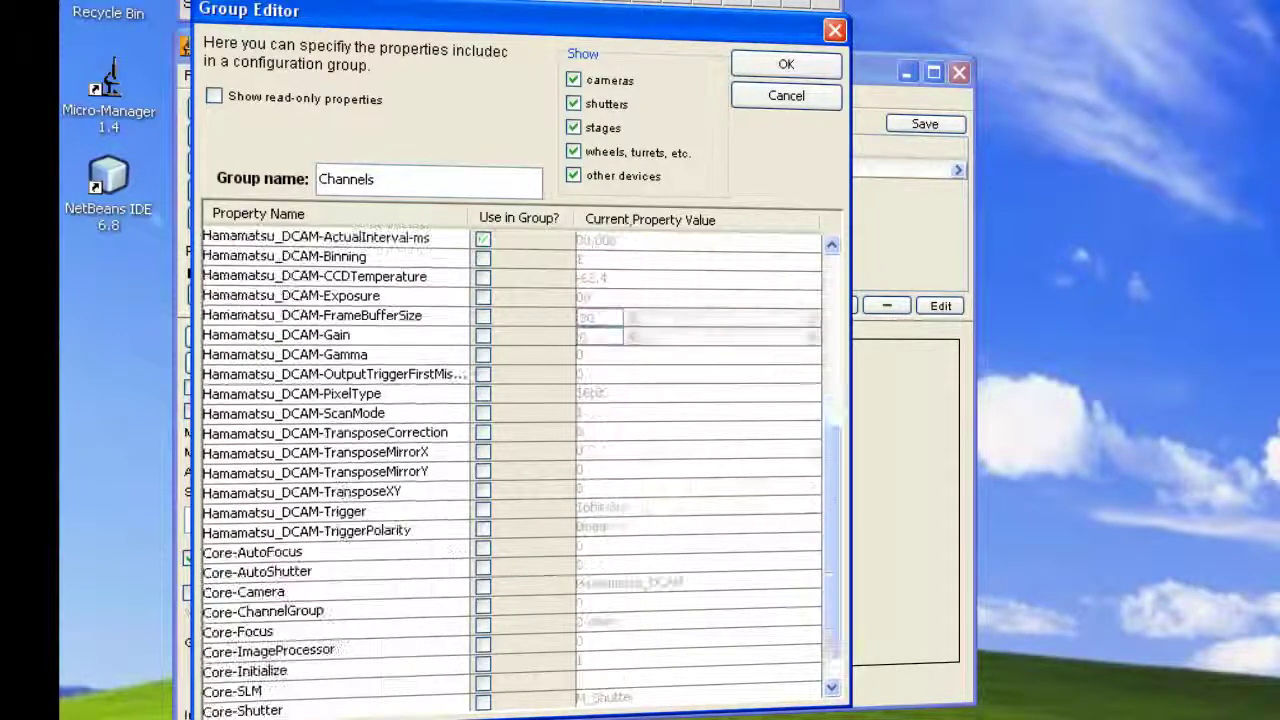
pyautogui.scroll(-1, 520, 470)
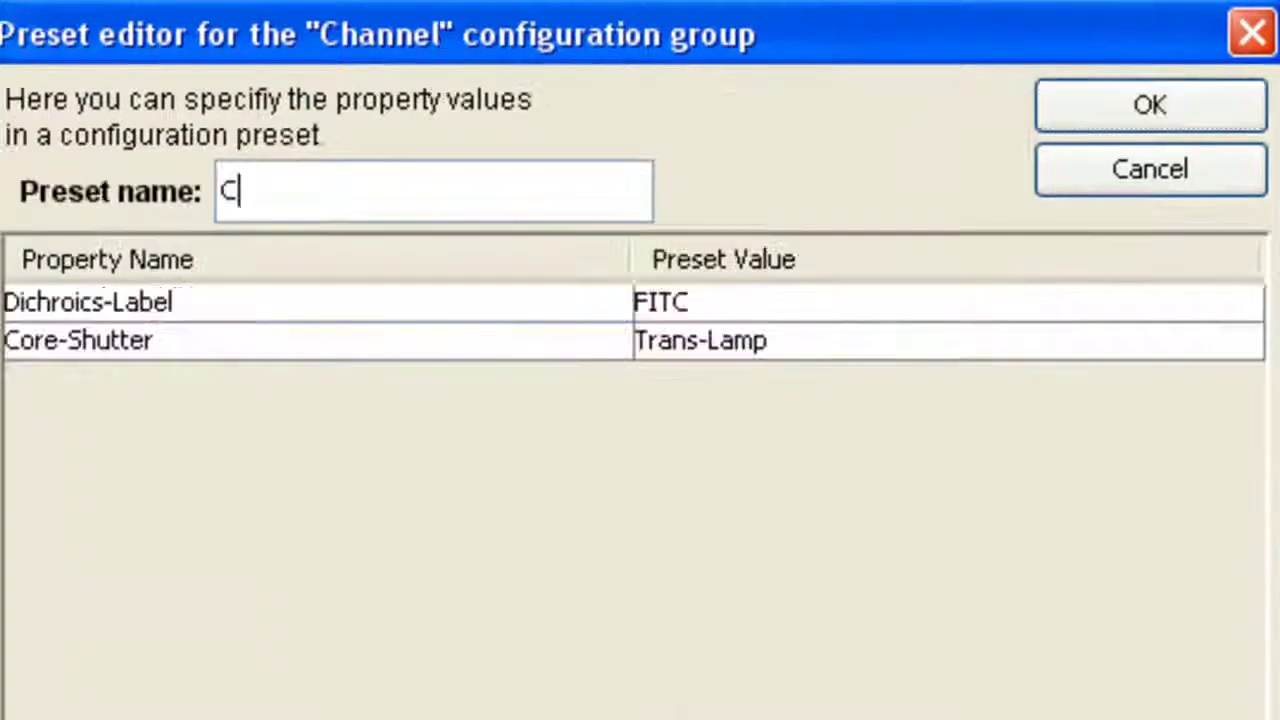
# - Define the channel group's first preset as Cy5, with Dichroics-Label set to Cy5 and Core-Shutter set to Fl_Shutter
pyautogui.write('y5')
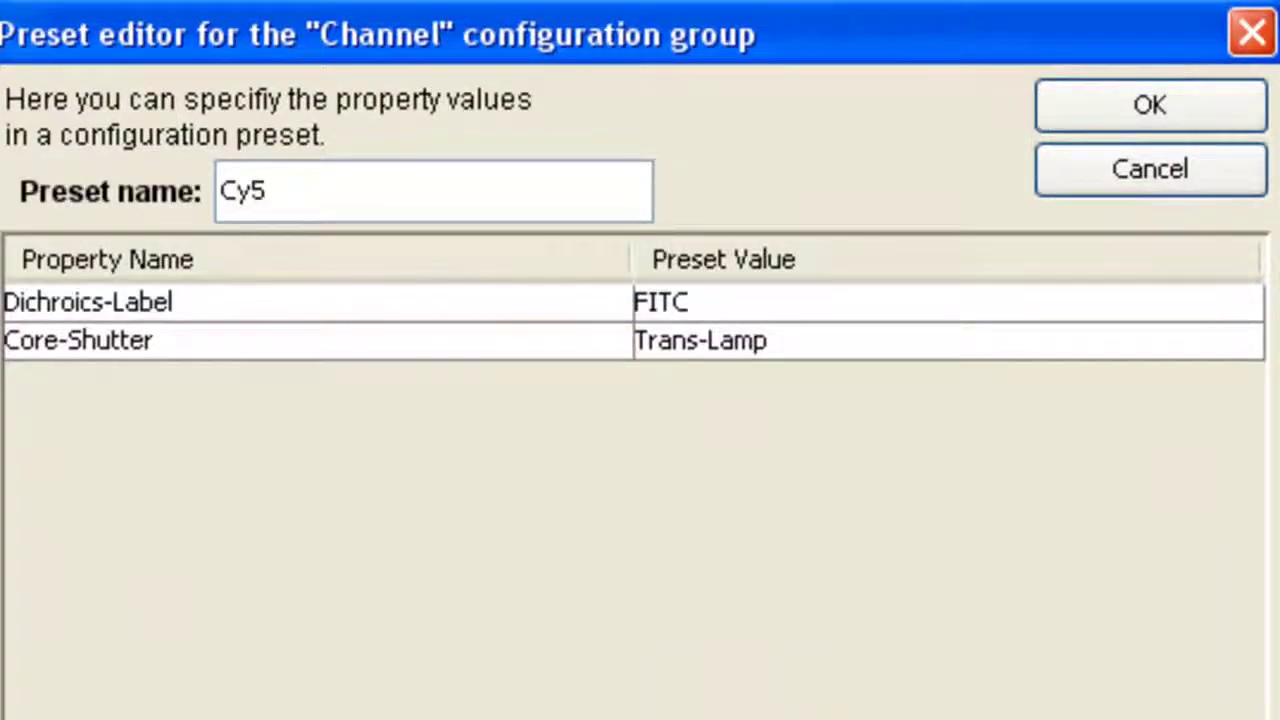
pyautogui.click(948, 302)
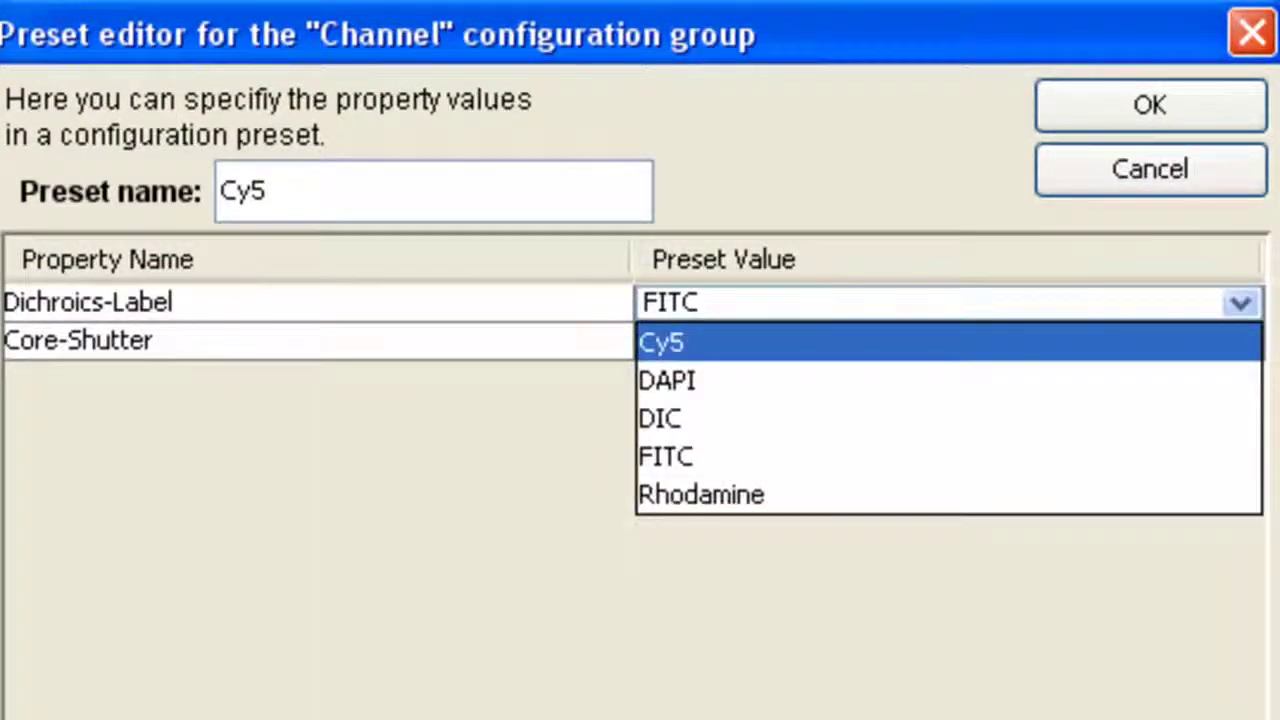
pyautogui.click(948, 342)
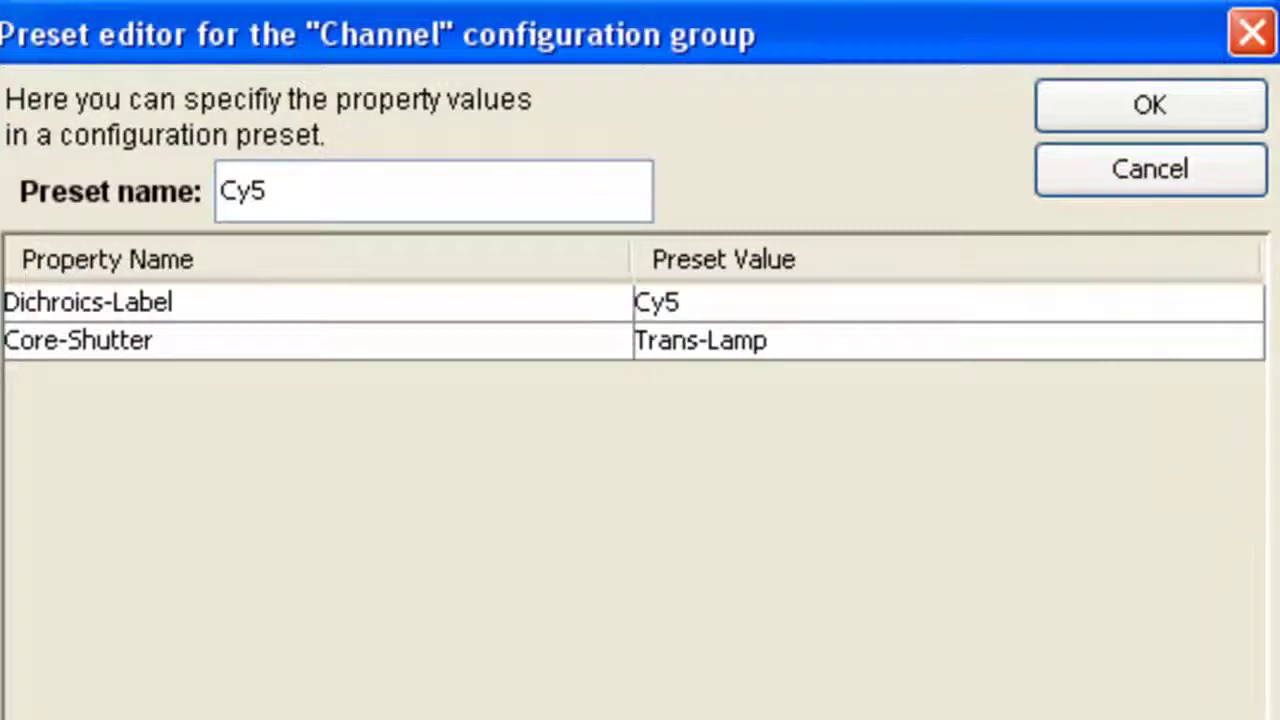
pyautogui.click(948, 341)
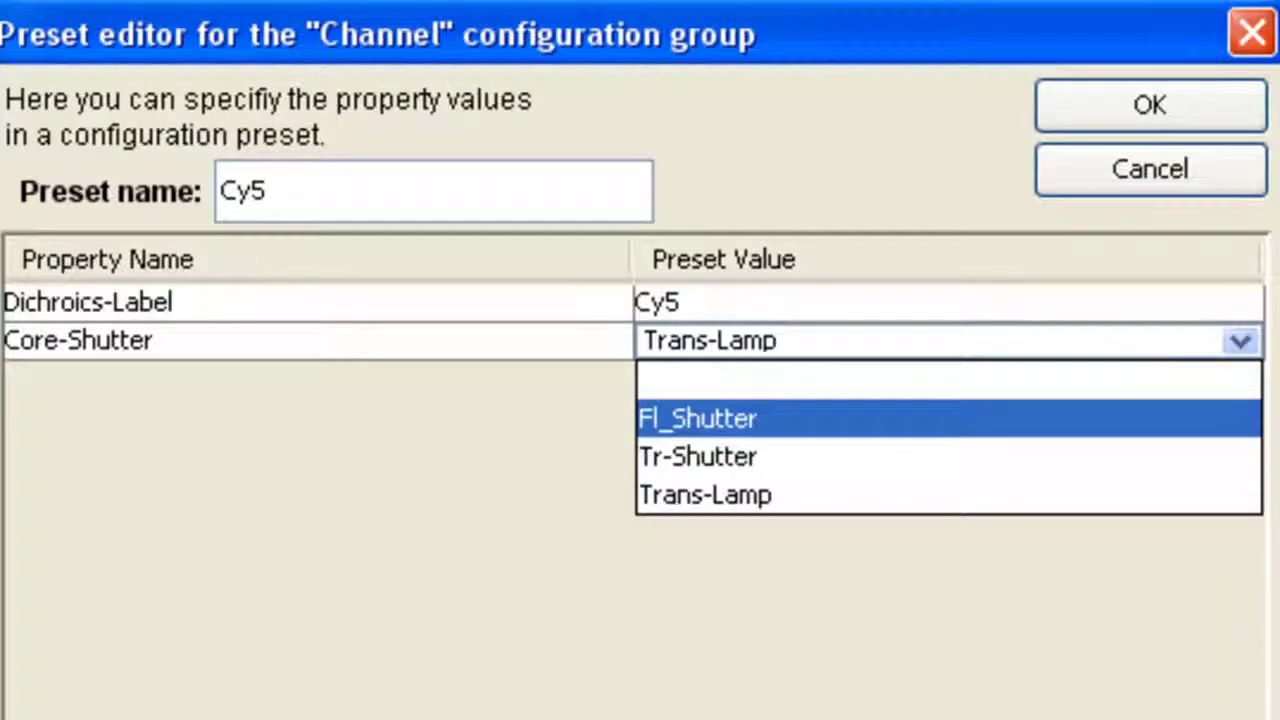
pyautogui.press('Return')
pyautogui.press('Tab')
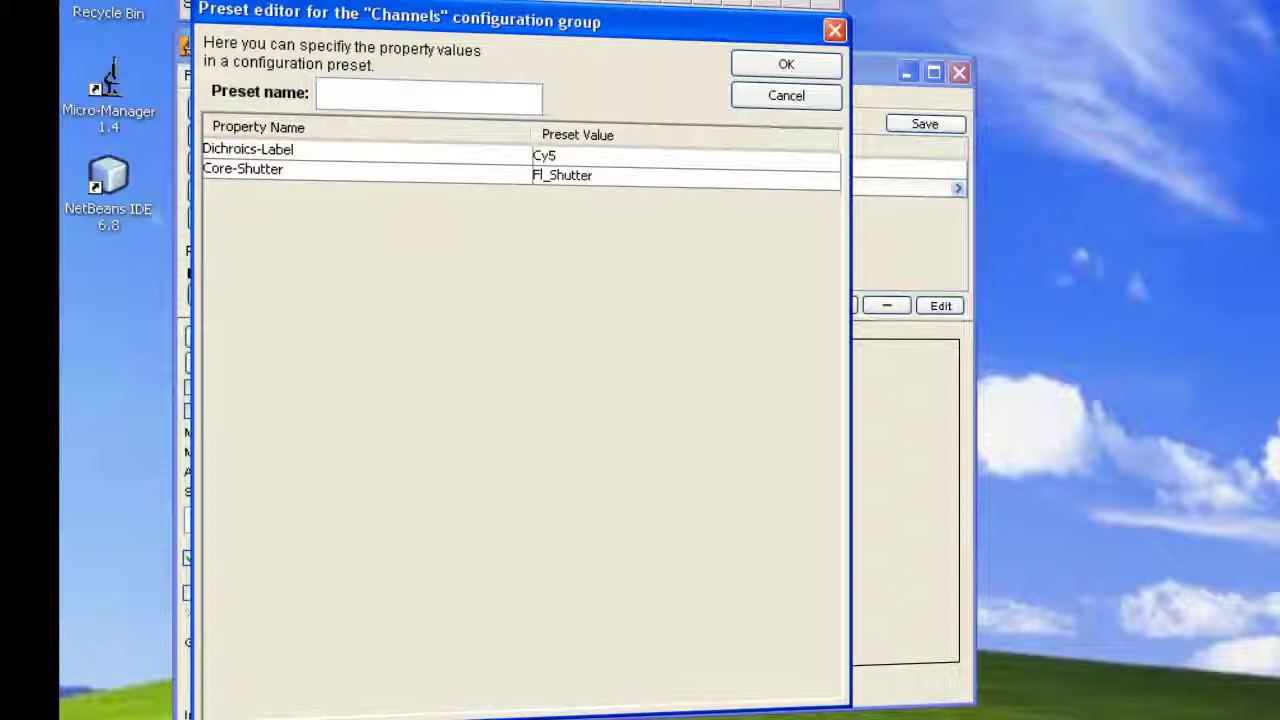
# - Add a preset named DAPI to the Channels group, with Dichroics-Label set to DAPI and Core-Shutter kept as Fl_Shutter
pyautogui.click(685, 155)
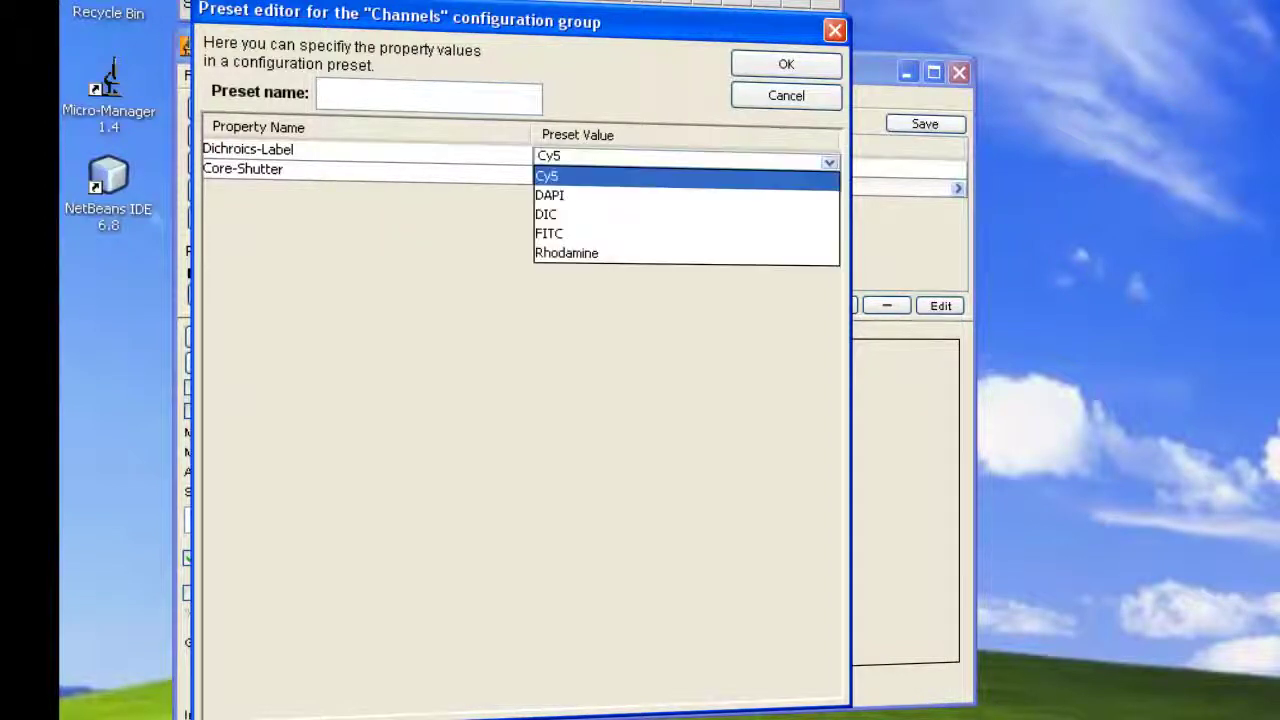
pyautogui.press('Down')
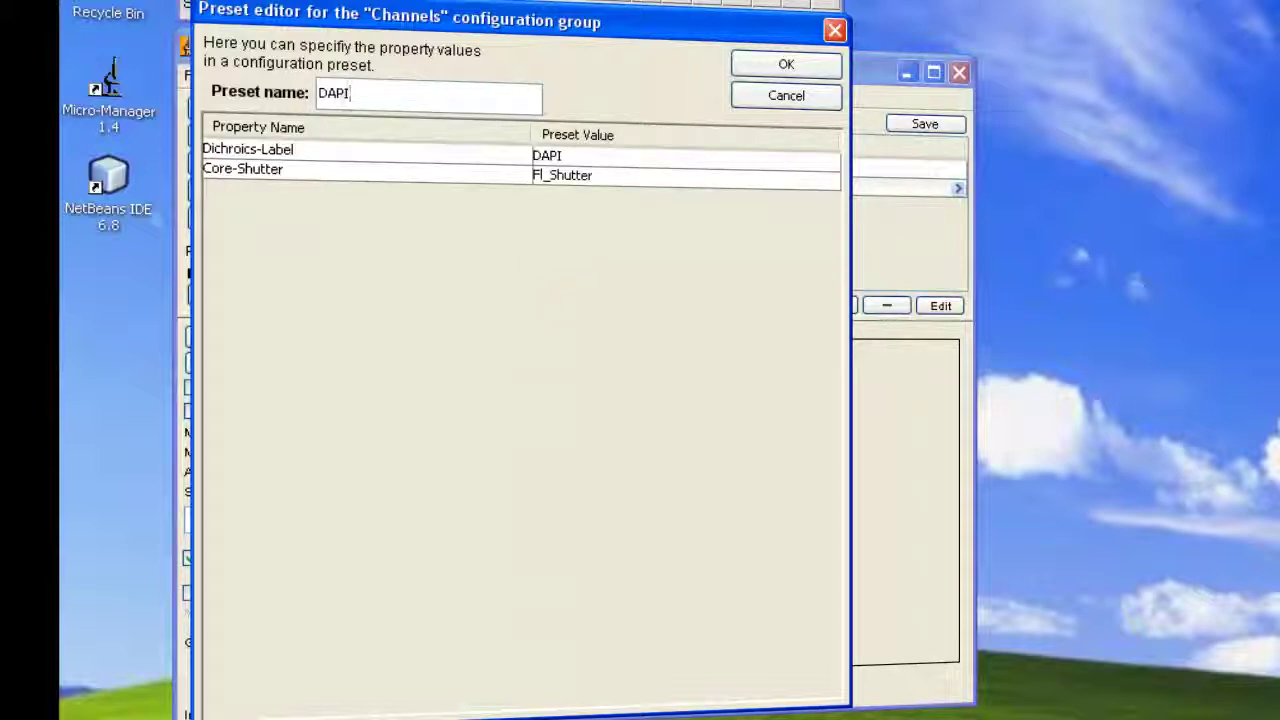
pyautogui.click(786, 65)
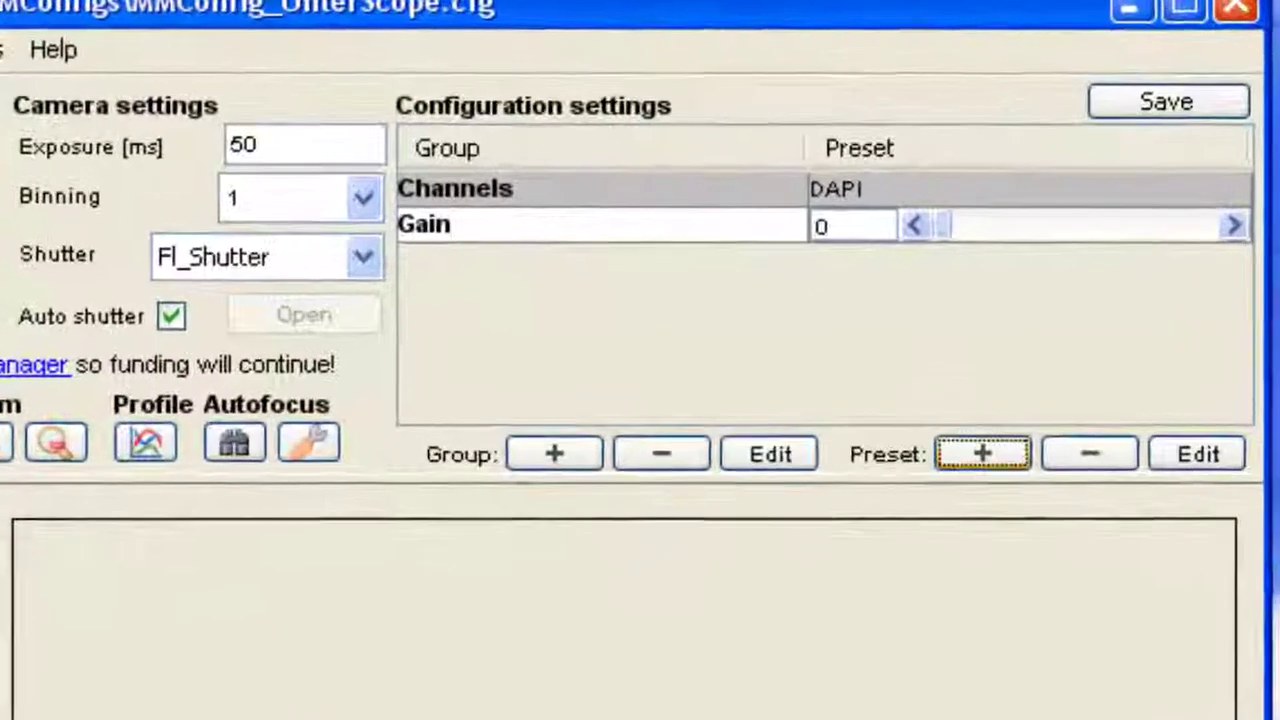
# - Add a Trans-DIC preset with Dichroics-Label set to DIC and Core-Shutter set to Tr-Shutter, and check the list of channel presets
pyautogui.click(987, 457)
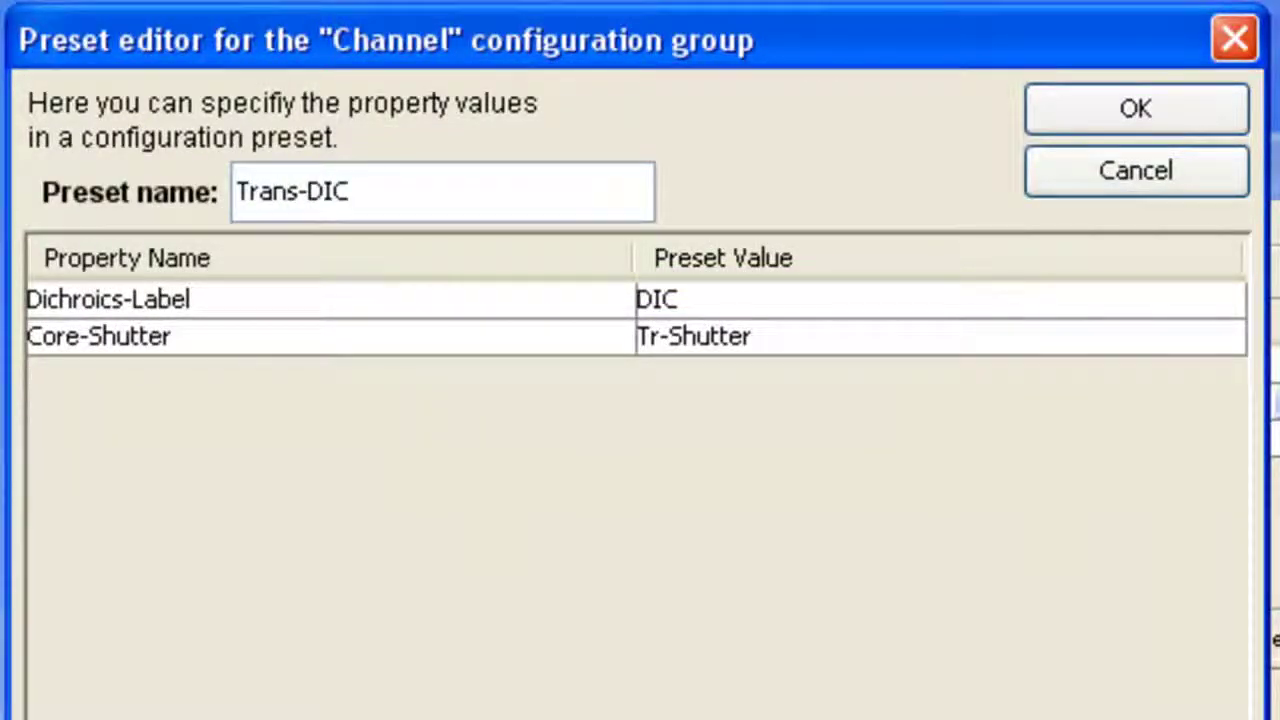
pyautogui.click(940, 300)
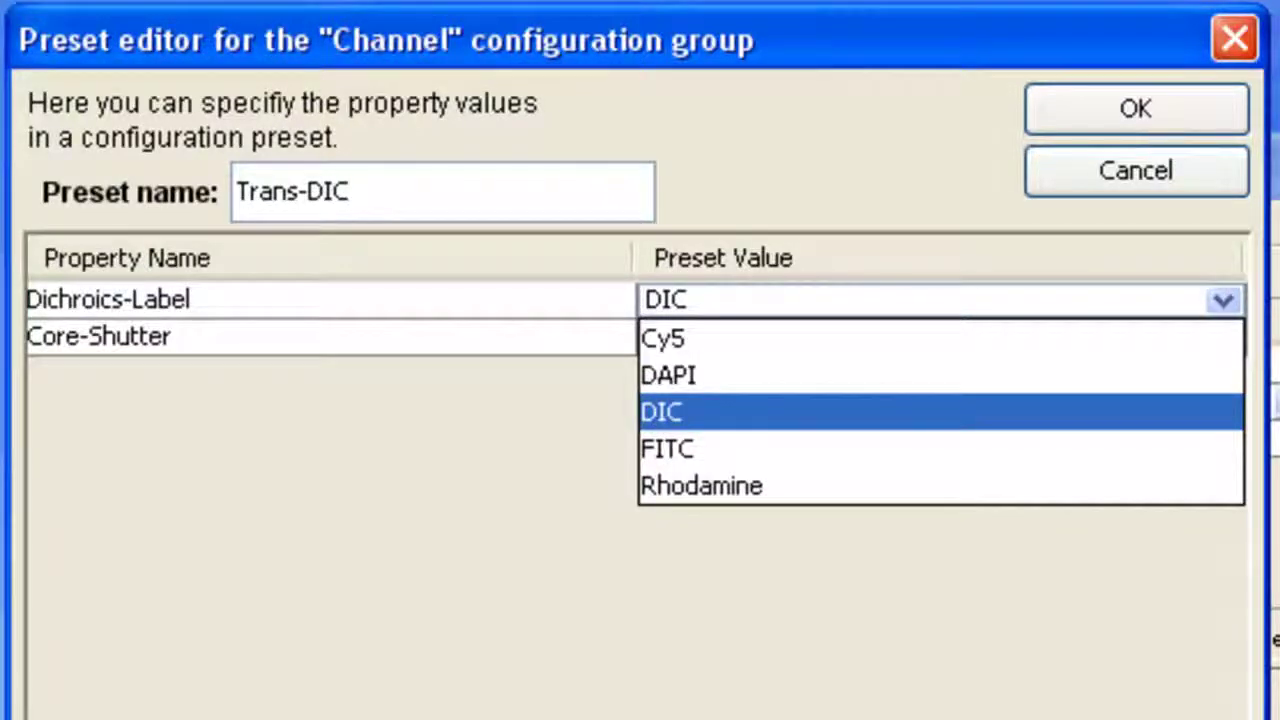
pyautogui.click(940, 412)
pyautogui.click(940, 337)
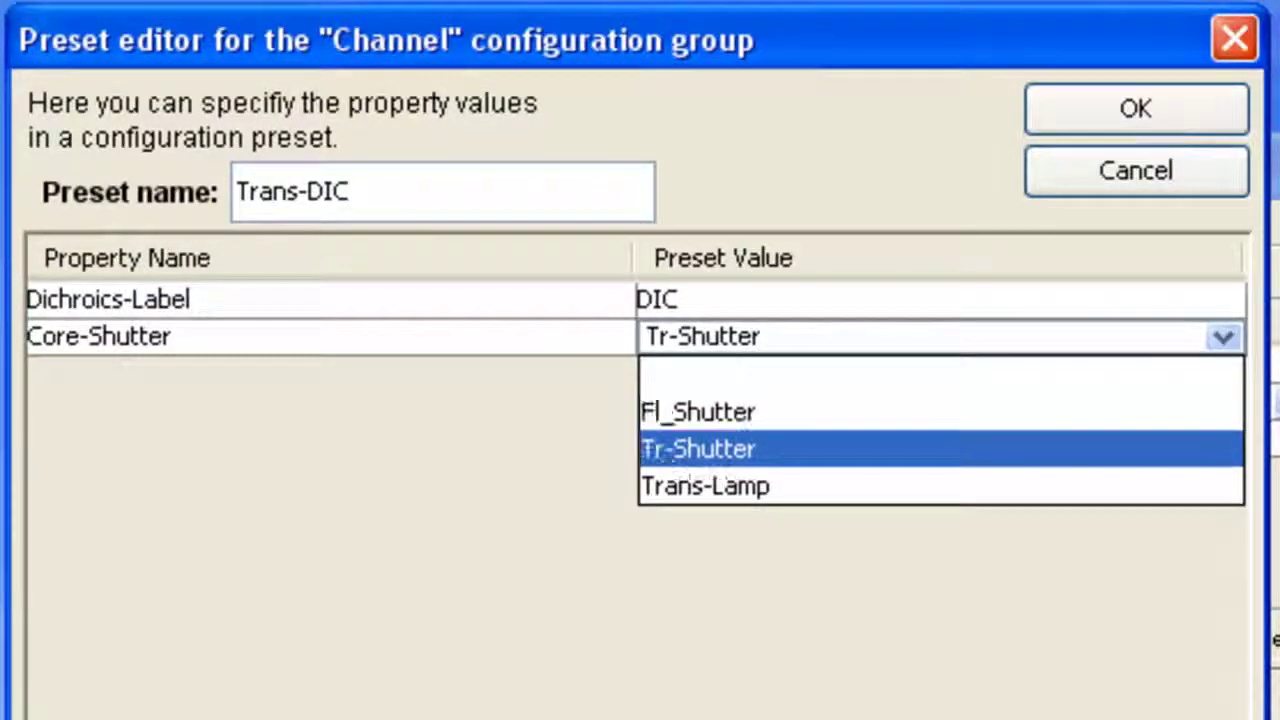
pyautogui.click(940, 449)
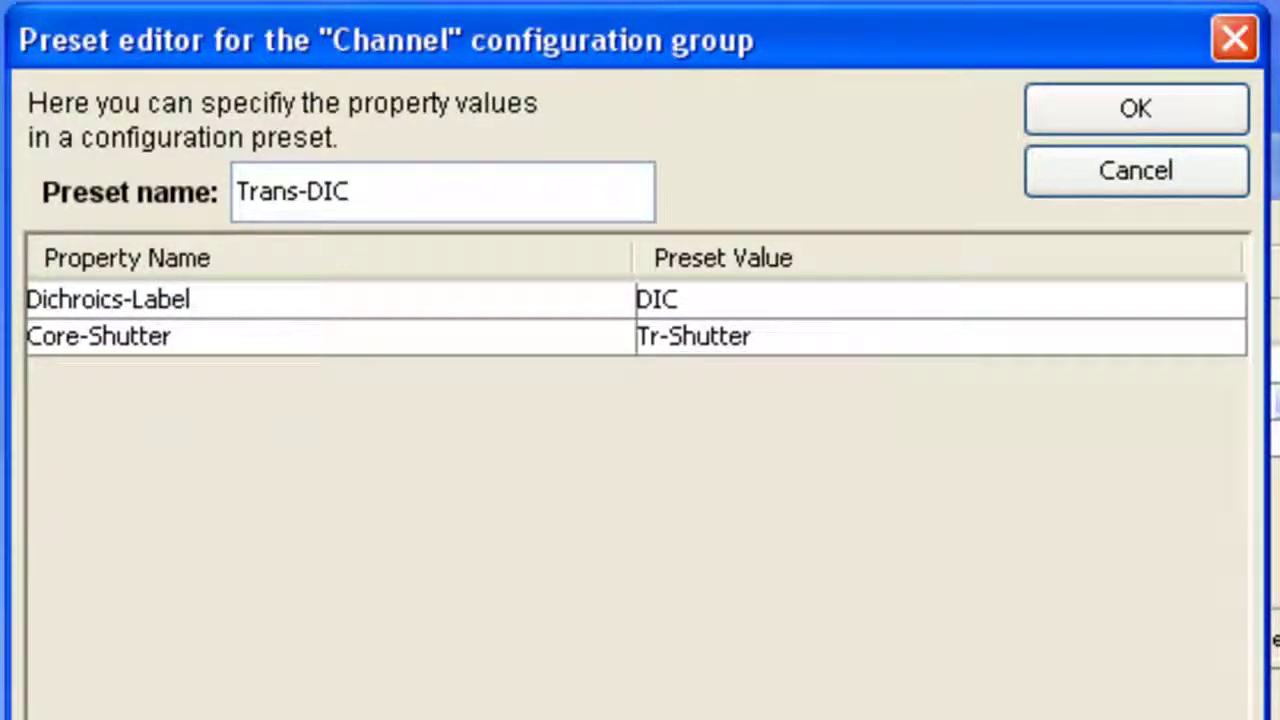
pyautogui.press('Return')
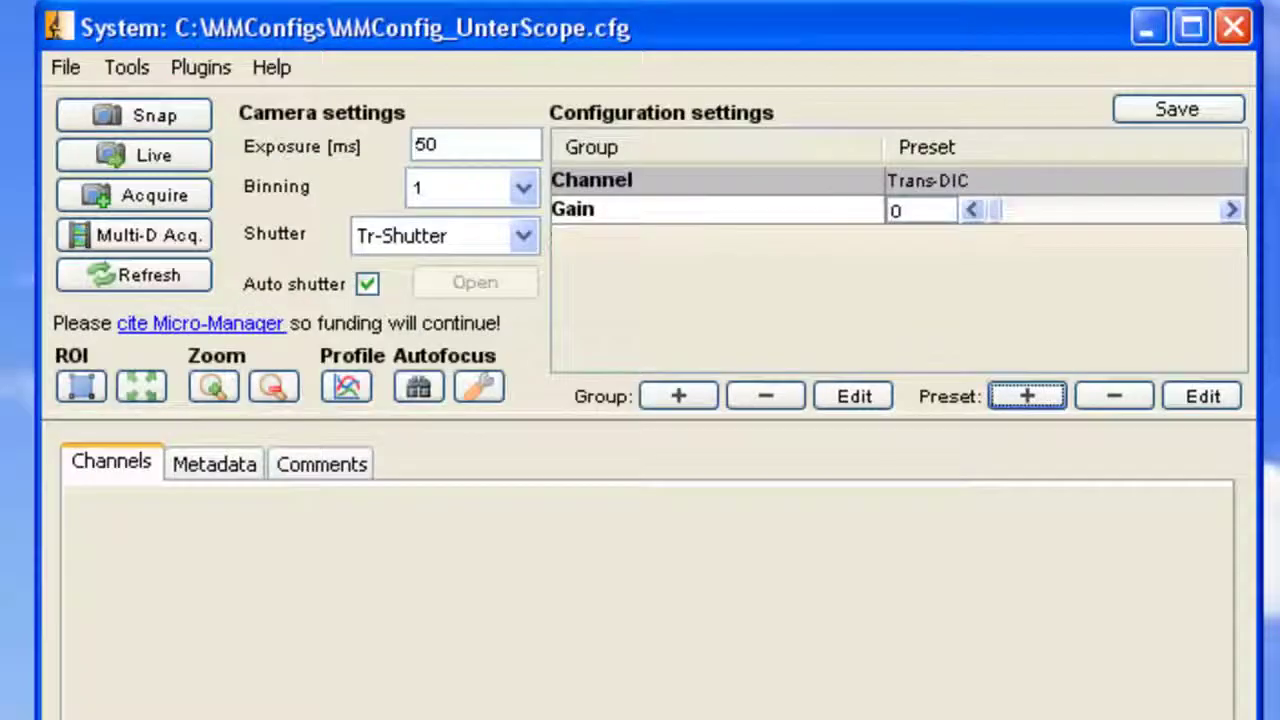
pyautogui.click(1000, 181)
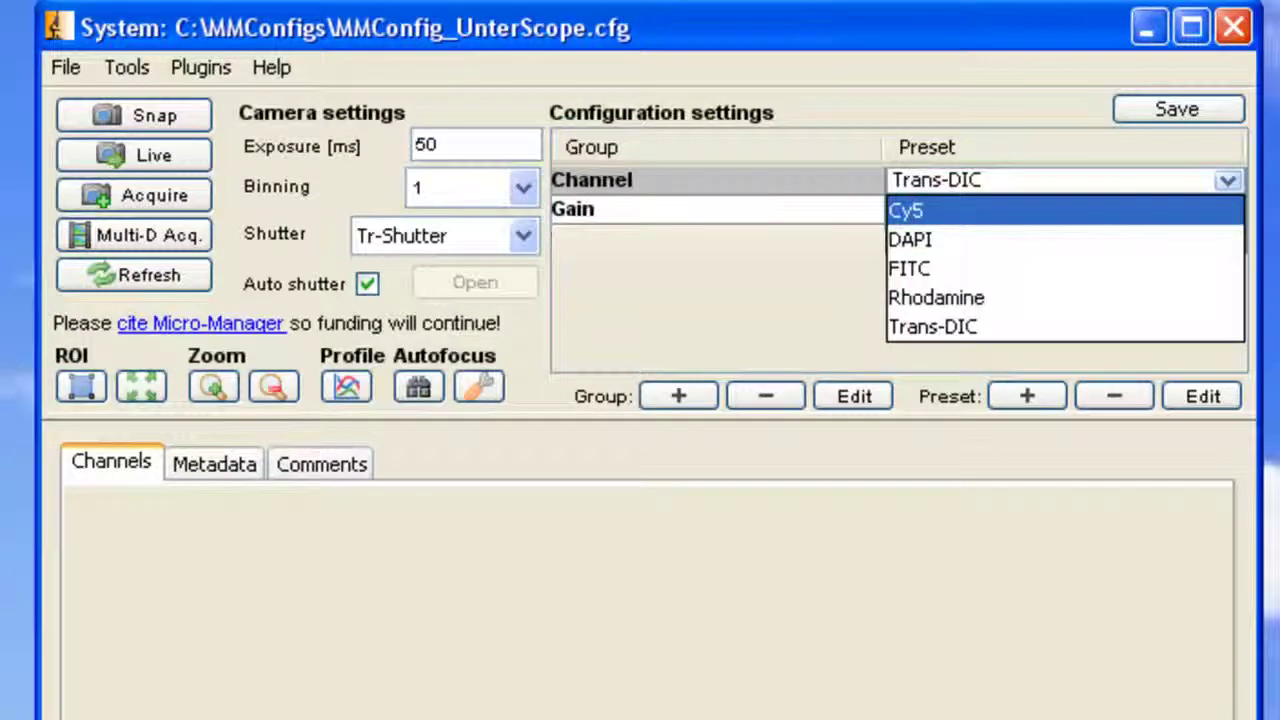
pyautogui.click(1228, 181)
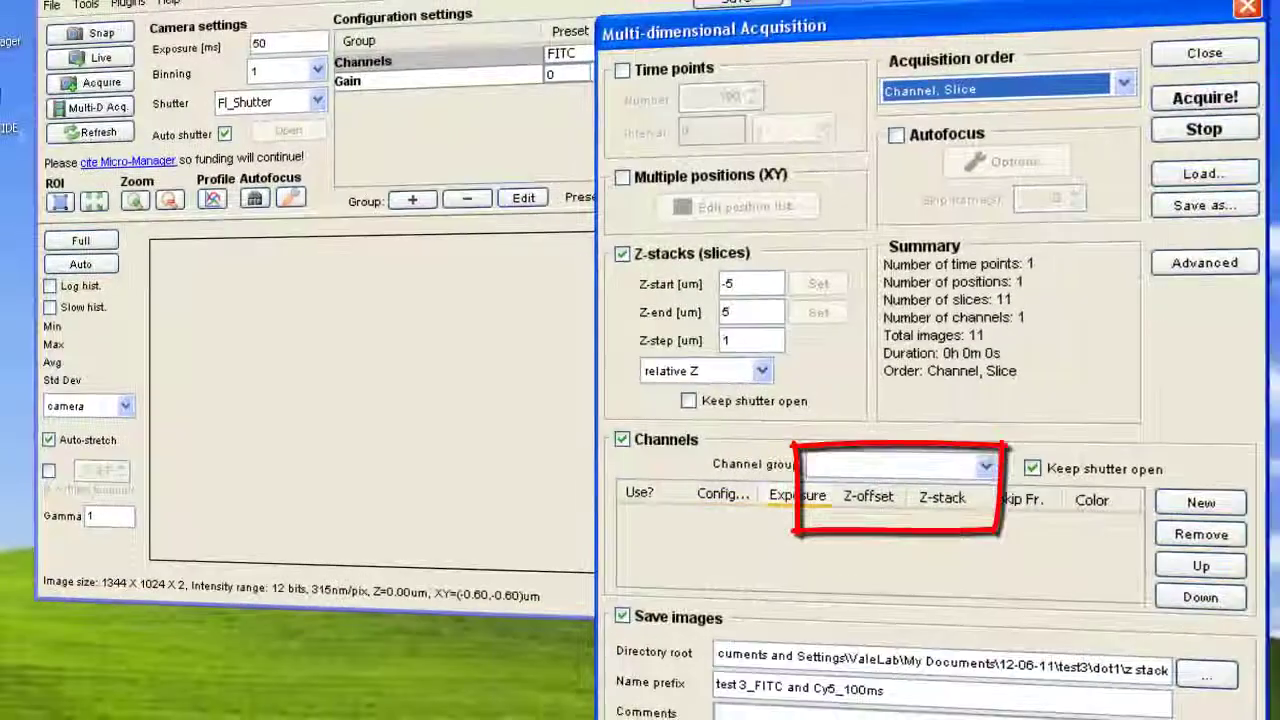
# - Select Channels as the channel group in Multi-dimensional Acquisition, add a Cy5 channel row and open its configuration choices
pyautogui.click(1019, 483)
pyautogui.click(900, 528)
pyautogui.click(1070, 448)
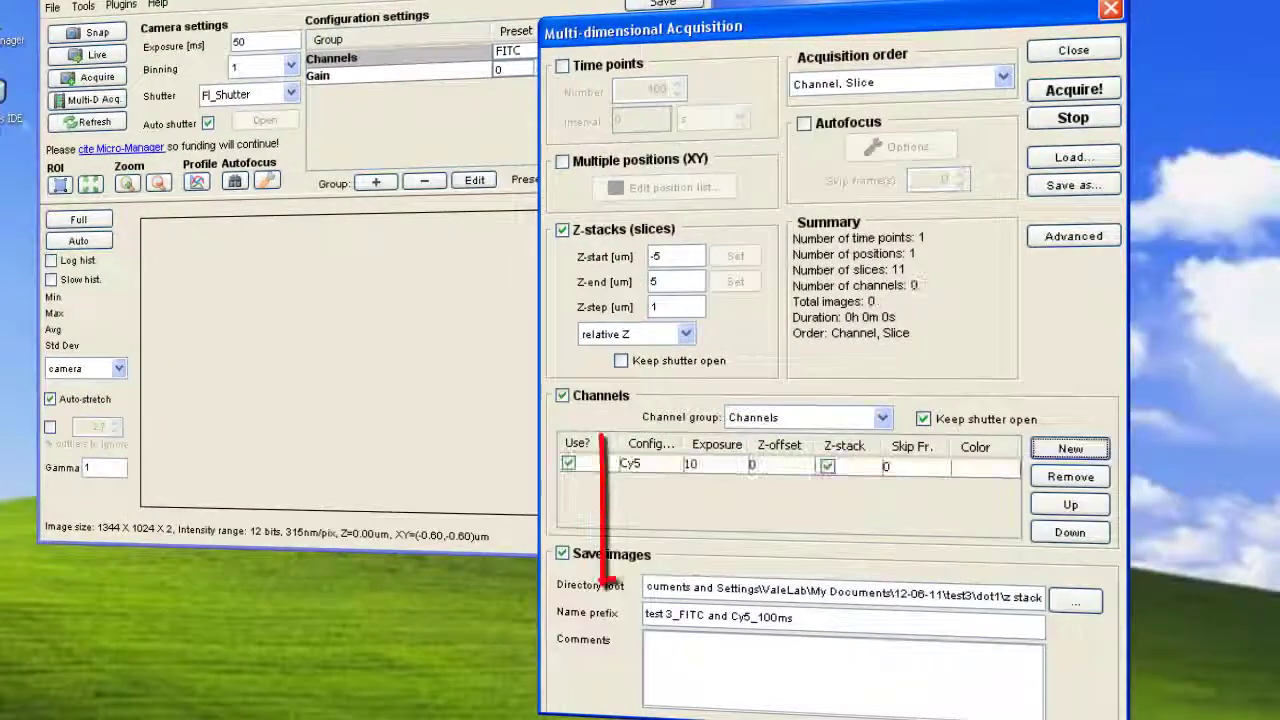
pyautogui.click(650, 464)
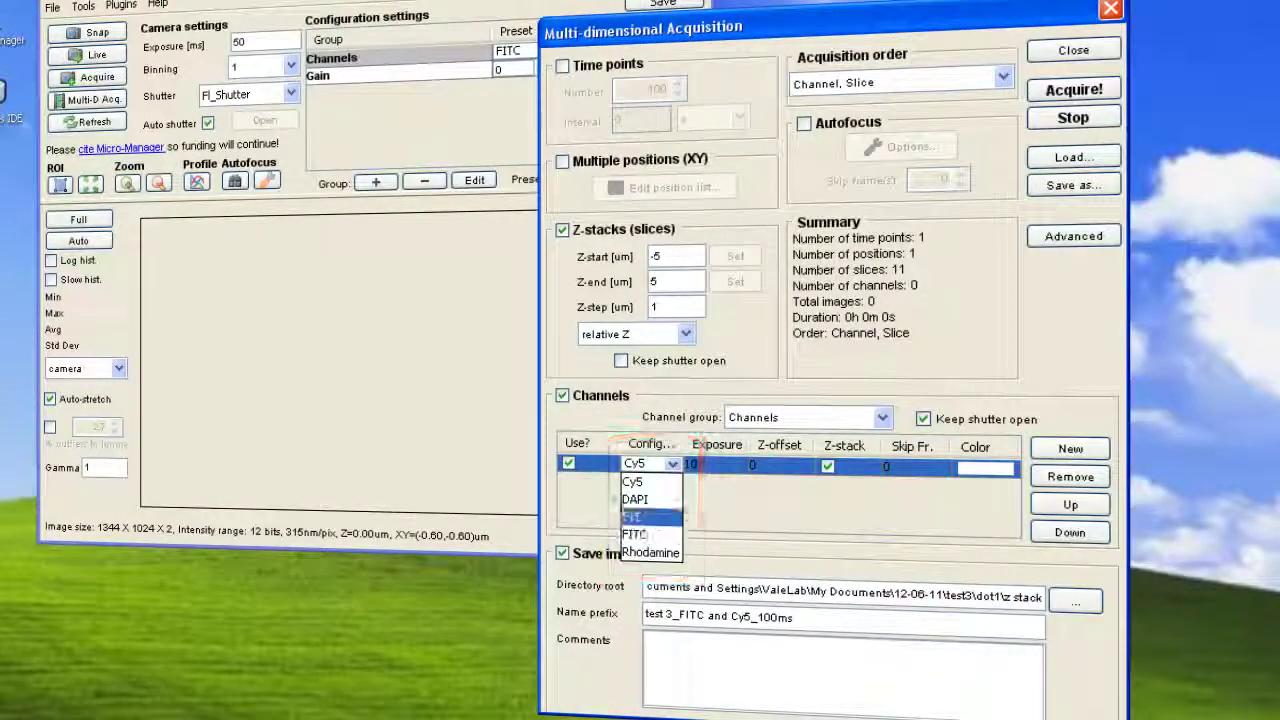
# - Create a System group from Dichroics-Label, Hamamatsu_DCAM-Exposure, Hamamatsu_DCAM-Gain and Core-Shutter, with a Startup preset of Cy5, 75, 58 and Tr-Shutter
pyautogui.write('Sys')
pyautogui.write('tem')
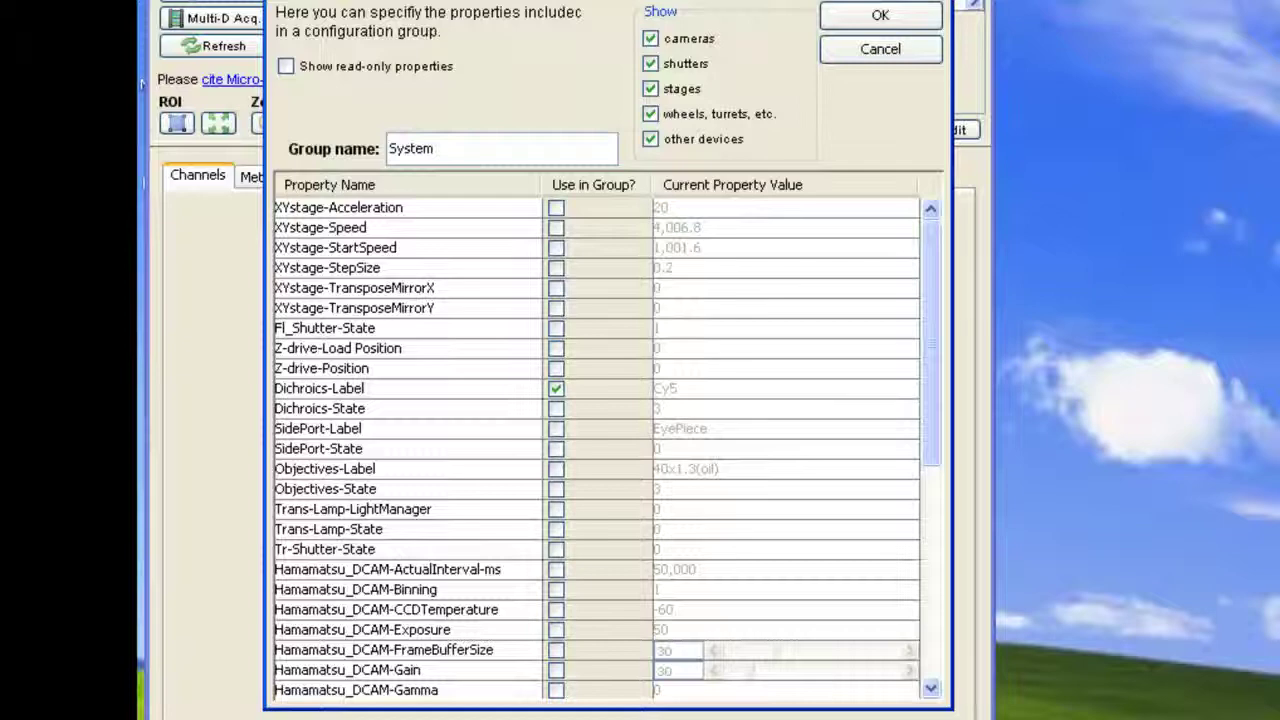
pyautogui.click(556, 630)
pyautogui.scroll(-7, 556, 630)
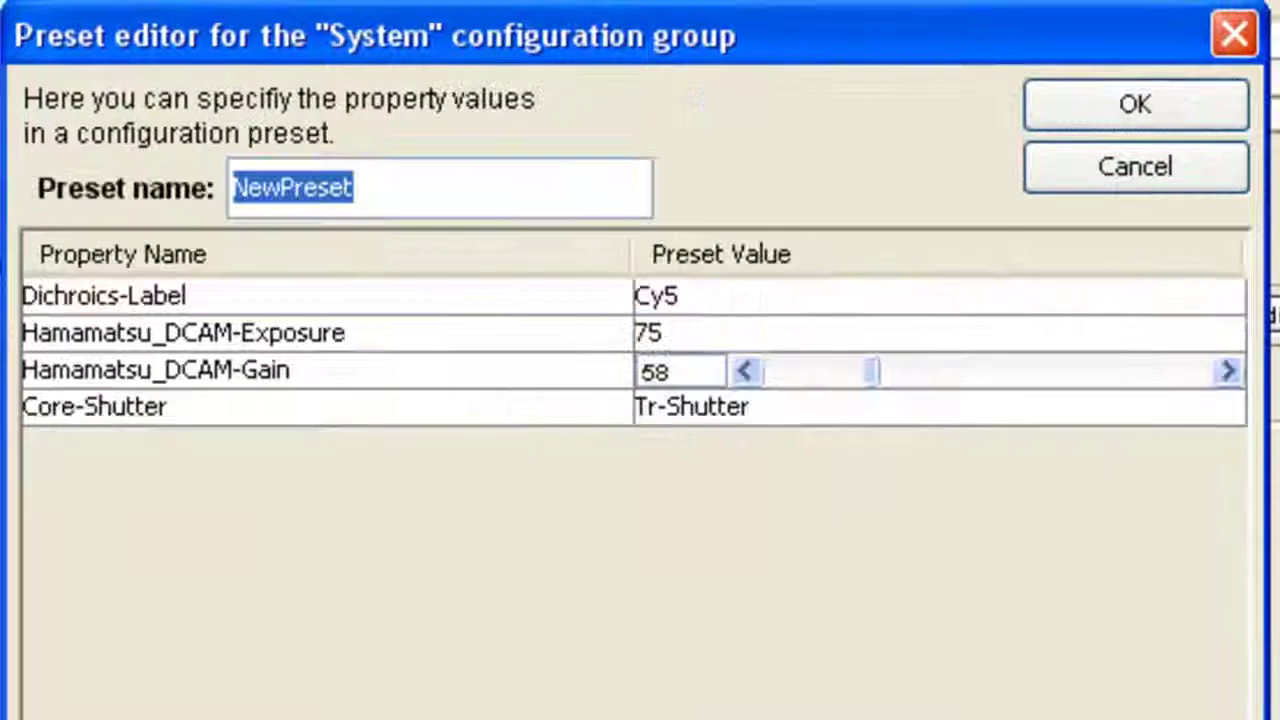
pyautogui.write('Startup')
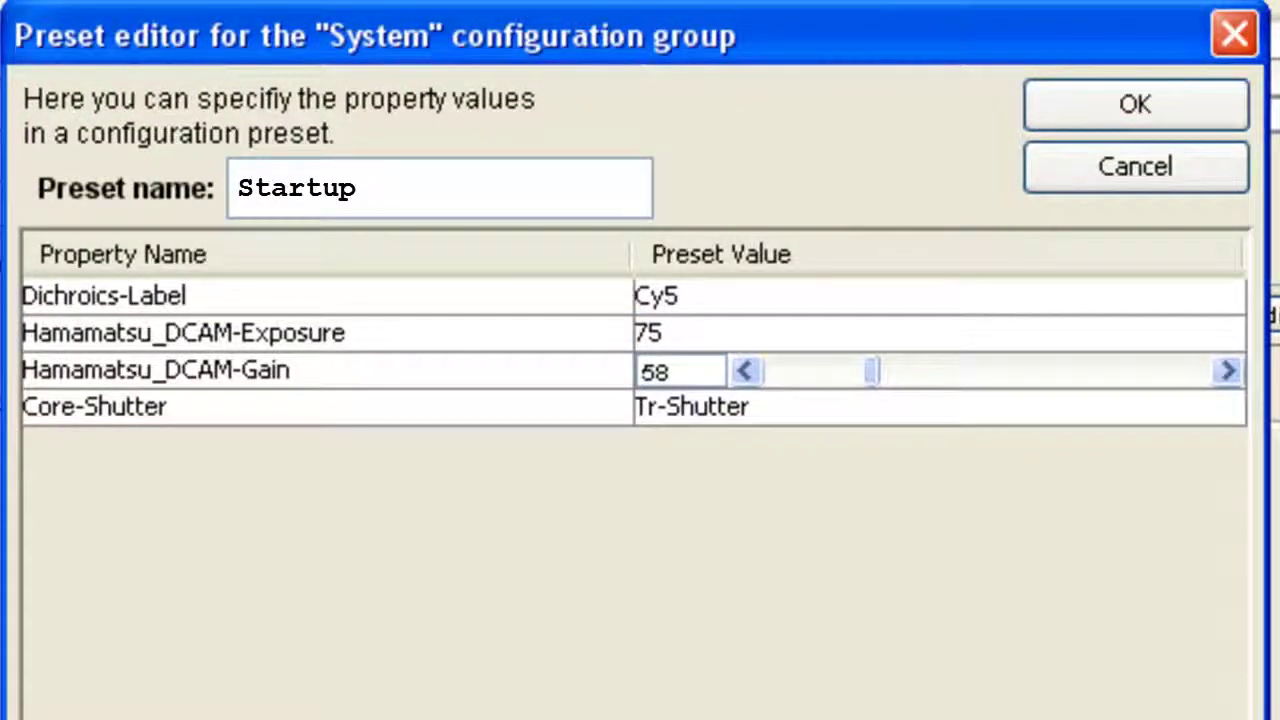
pyautogui.click(1136, 105)
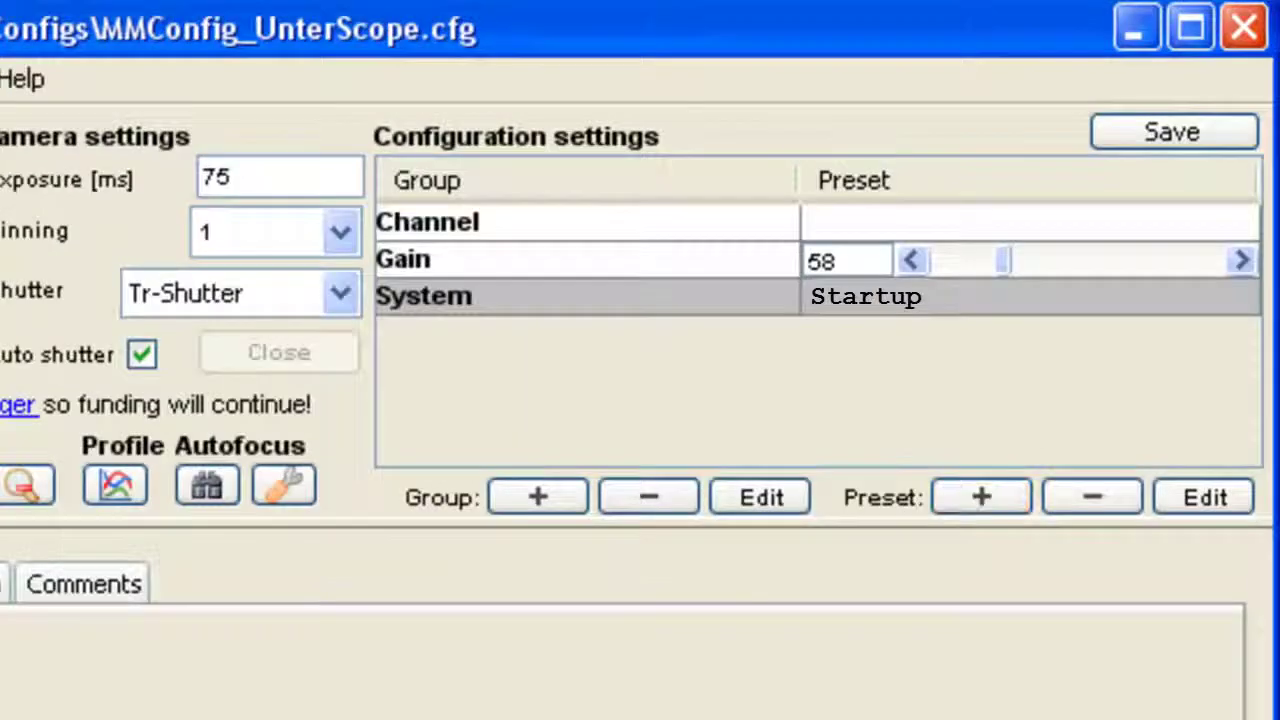